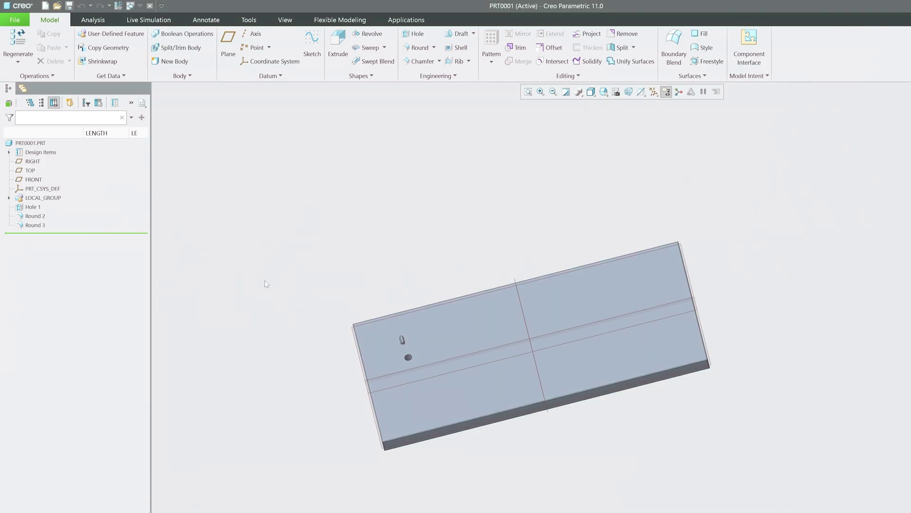
Examine the plate's small slot-shaped boss and the neighbouring hole up close from the default orientation
key("ctrl+d")
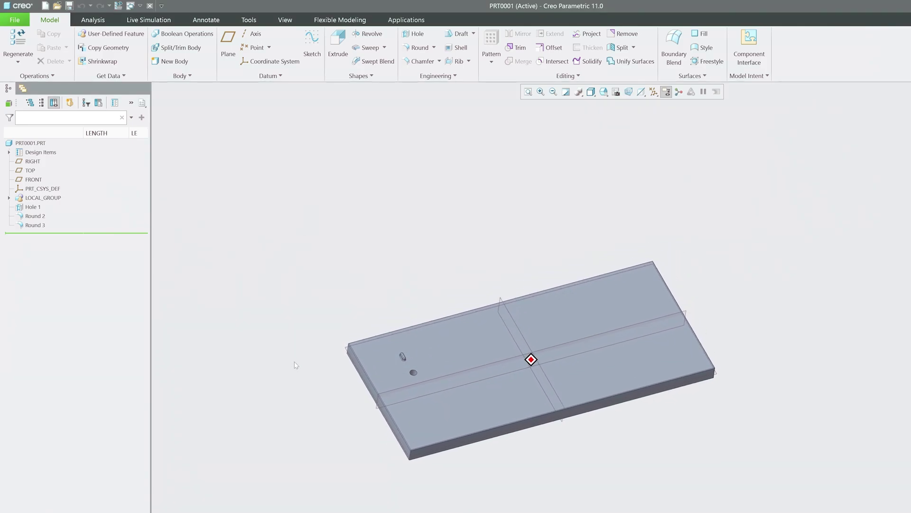
mouse_move(295, 363)
middle_mouse_down()
mouse_move(311, 437)
mouse_move(327, 453)
mouse_move(363, 380)
mouse_move(414, 333)
middle_mouse_up()
scroll(326, 453, "down", 3)
scroll(406, 335, "down", 5)
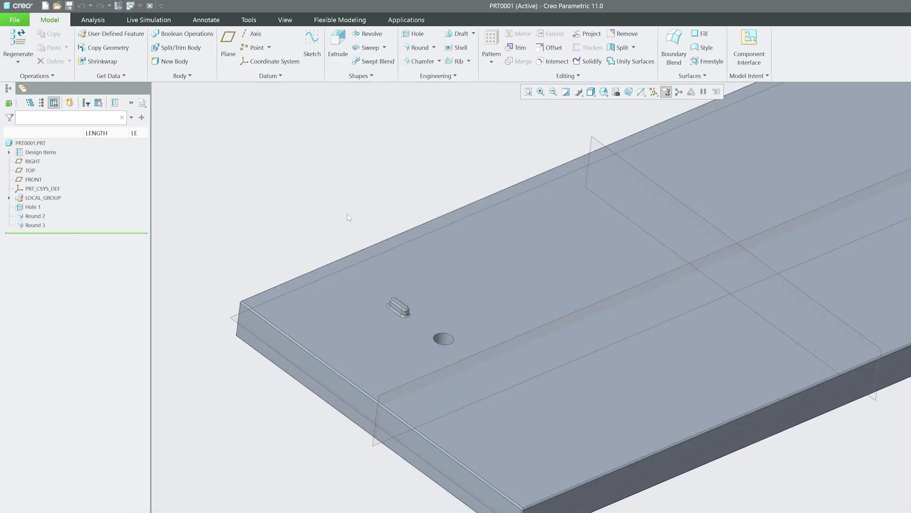
scroll(366, 294, "down", 3)
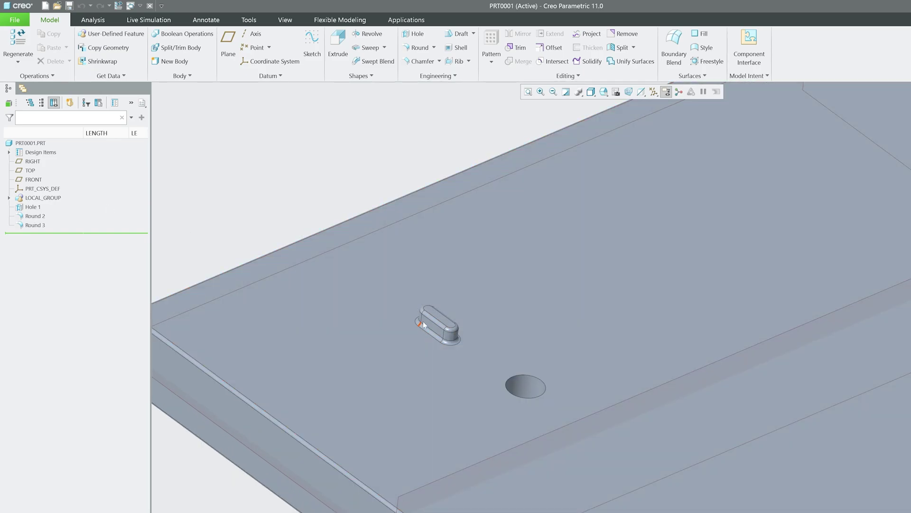
left_click(433, 325)
scroll(432, 329, "down", 2)
scroll(432, 332, "up", 2)
scroll(408, 328, "down", 2)
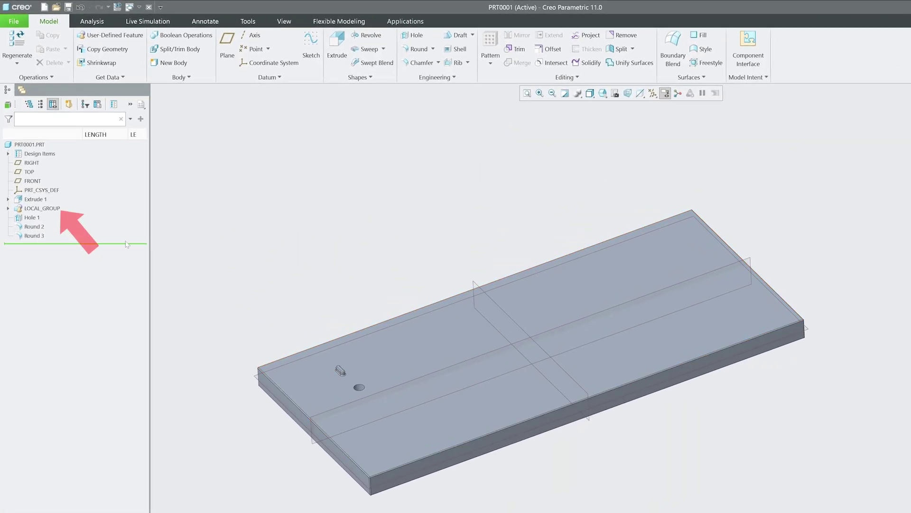
left_click(38, 208)
scroll(328, 370, "down", 5)
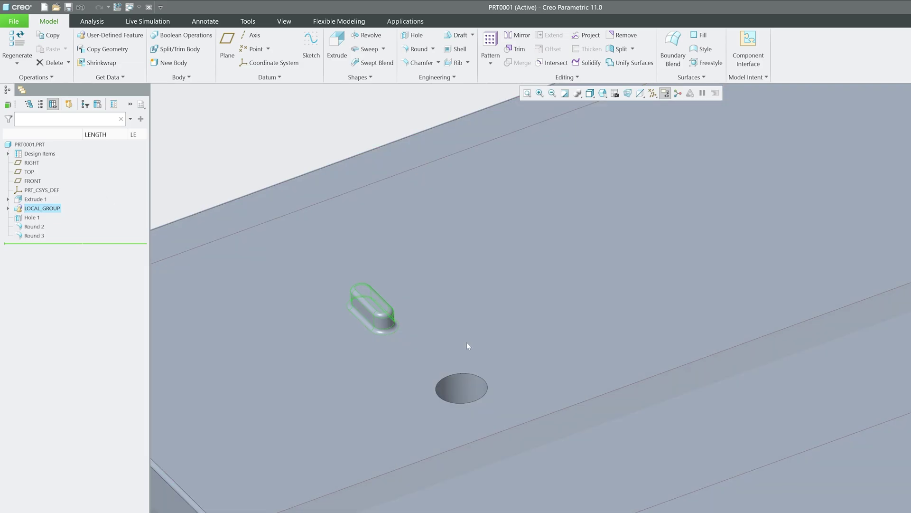
scroll(364, 384, "up", 5)
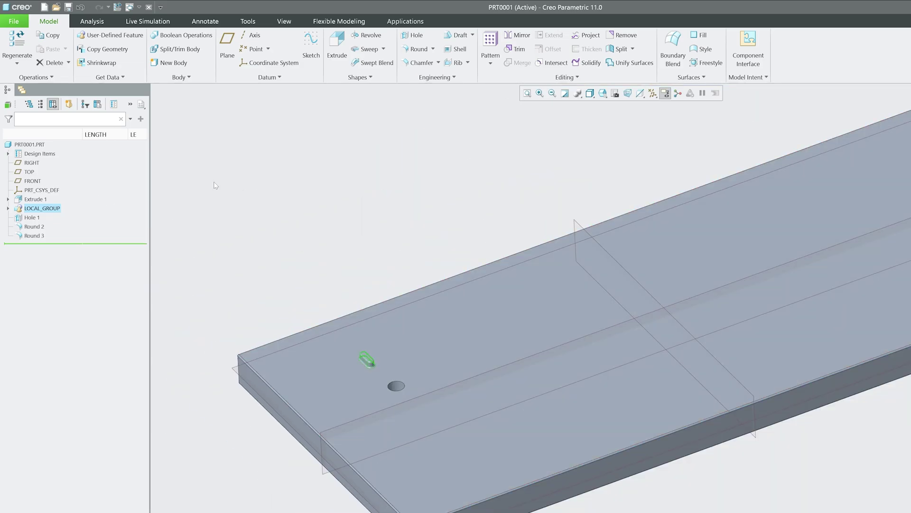
left_click(490, 45)
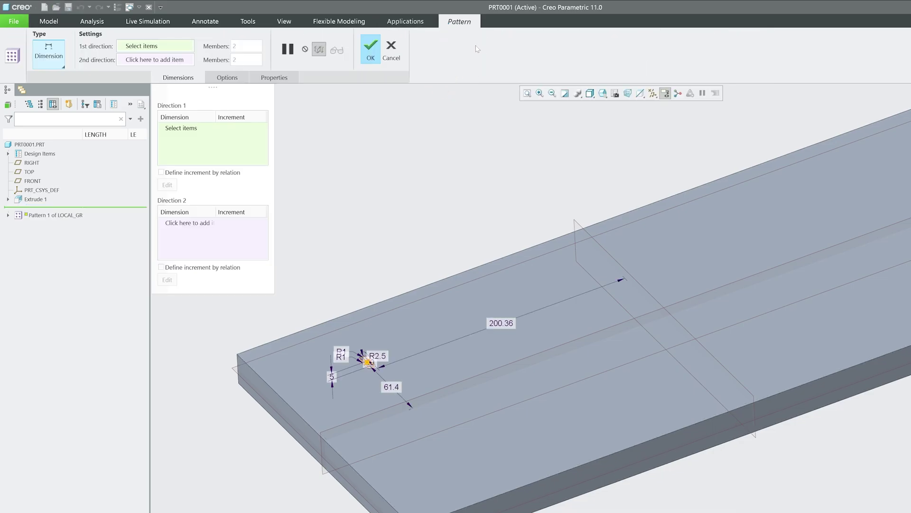
left_click(45, 66)
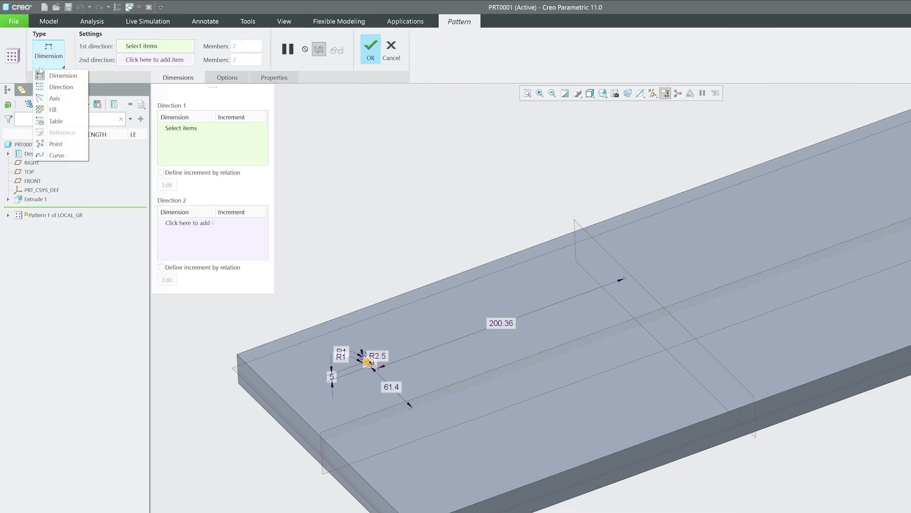
left_click(69, 100)
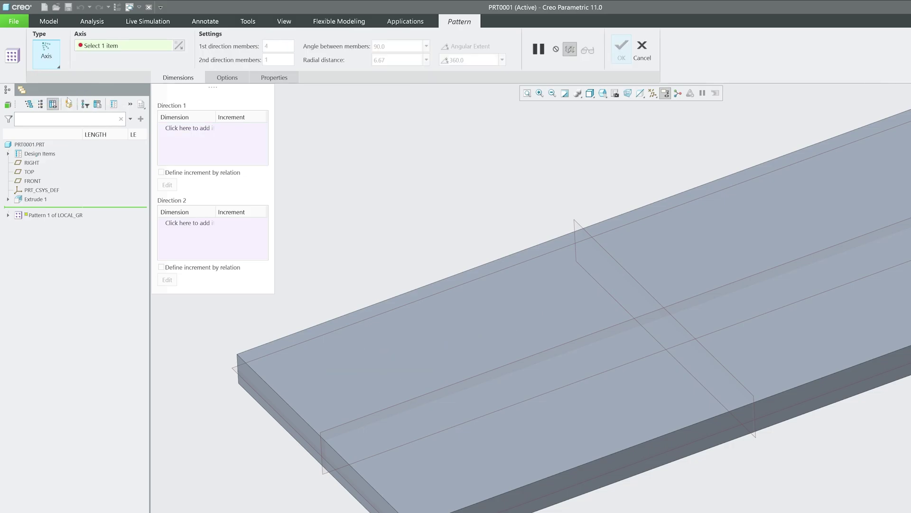
scroll(570, 327, "up", 5)
middle_click_drag(248, 245, 248, 246)
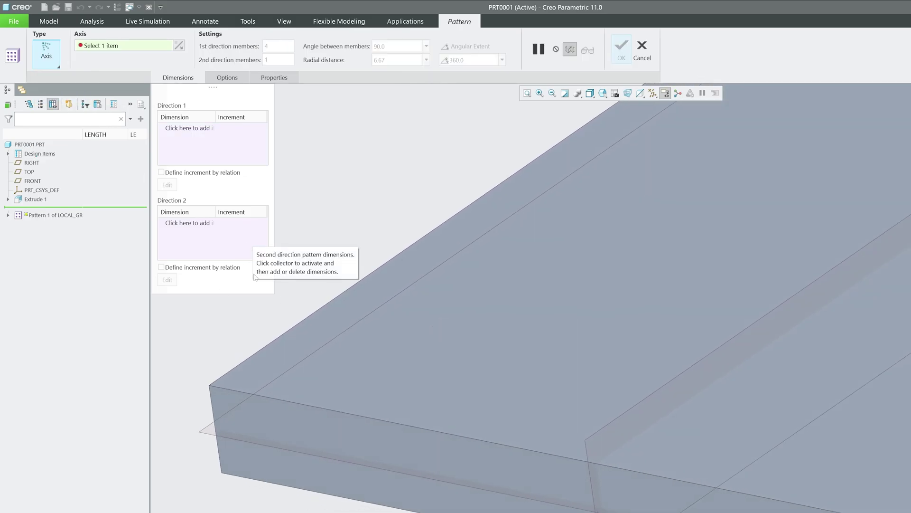
scroll(288, 416, "down", 4)
middle_click_drag(268, 411, 332, 361)
Turn on the display of datum axes and cancel the unfinished axis pattern
left_click(650, 94)
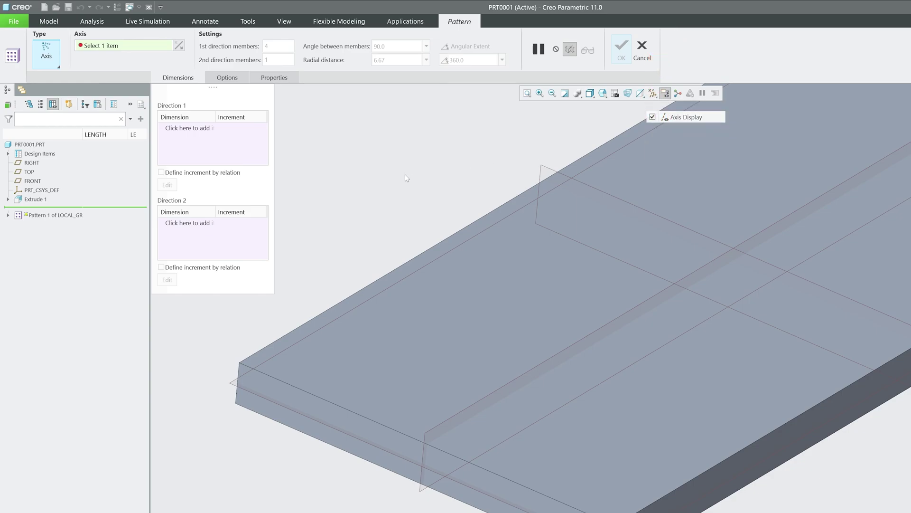
middle_click_drag(391, 237, 417, 236)
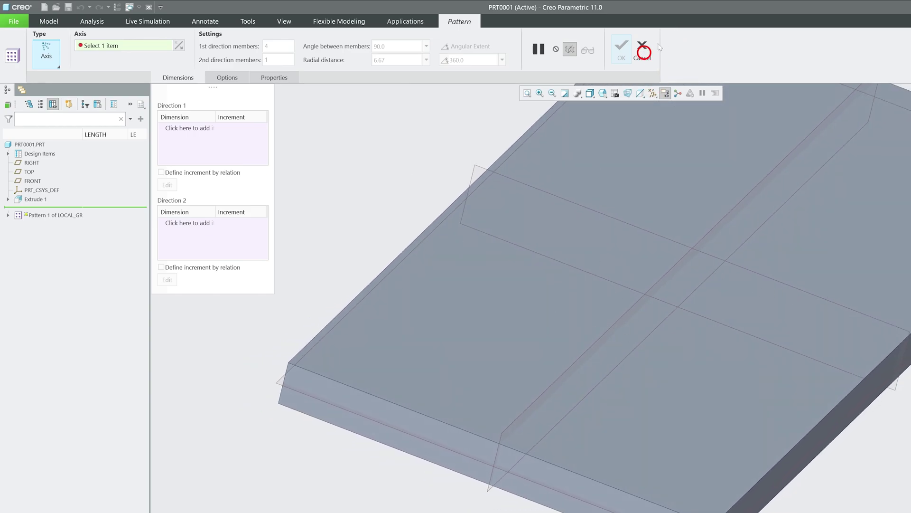
left_click(643, 52)
left_click(537, 319)
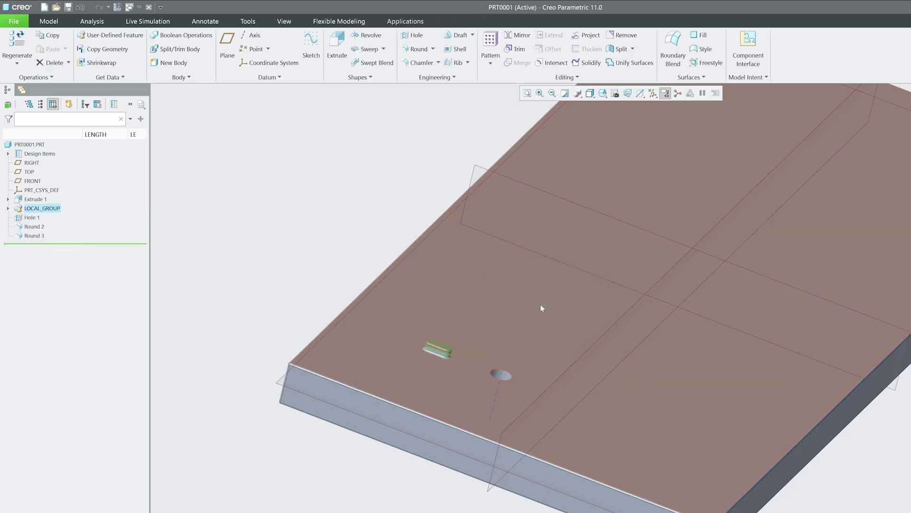
Start a datum axis normal to the plate's top face, with the RIGHT and FRONT datum planes as offset references
middle_click_drag(621, 339, 366, 330)
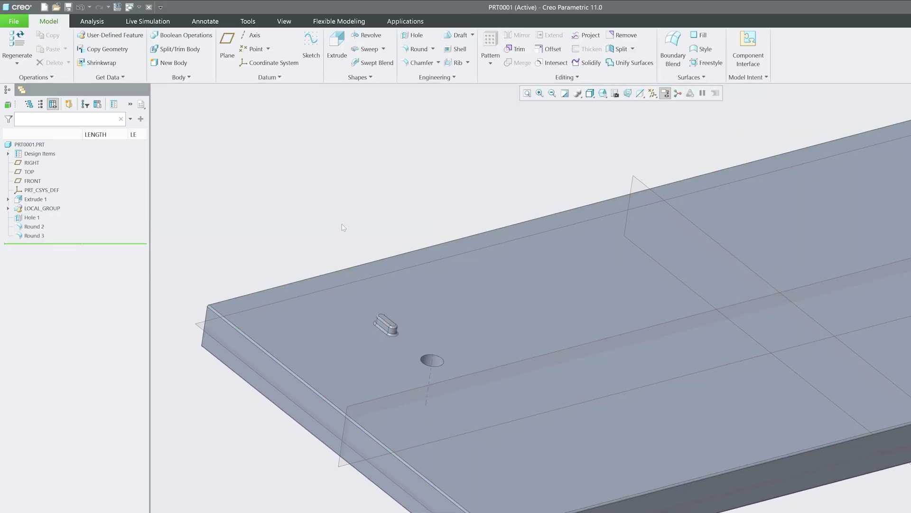
middle_click_drag(395, 214, 389, 214, "shift")
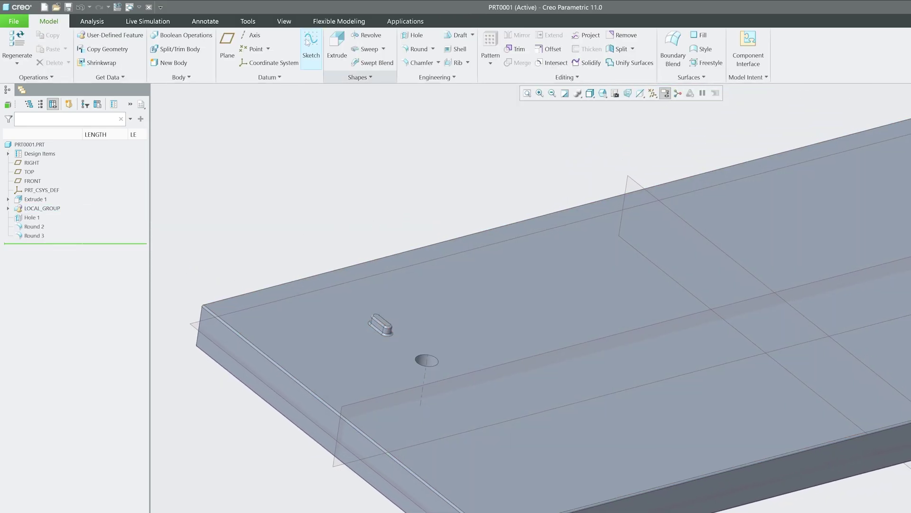
left_click(254, 36)
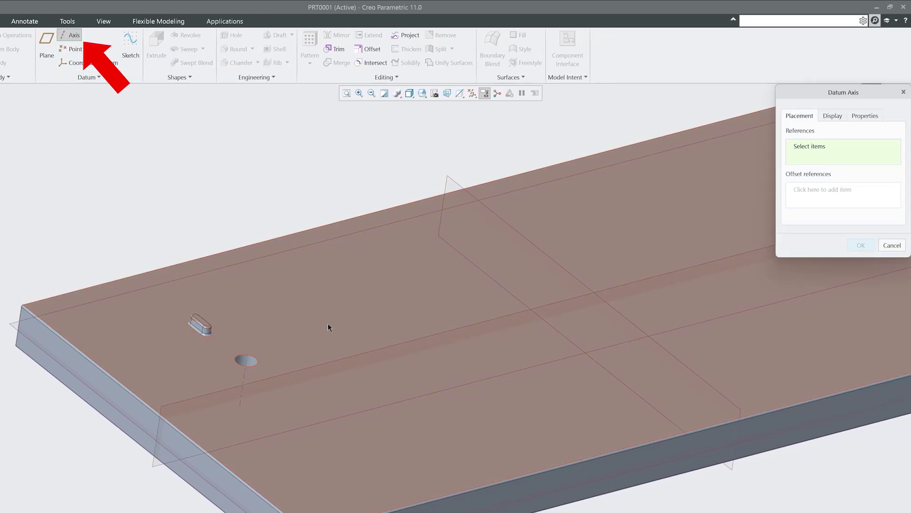
left_click(328, 324)
right_click(239, 188)
left_click(283, 204)
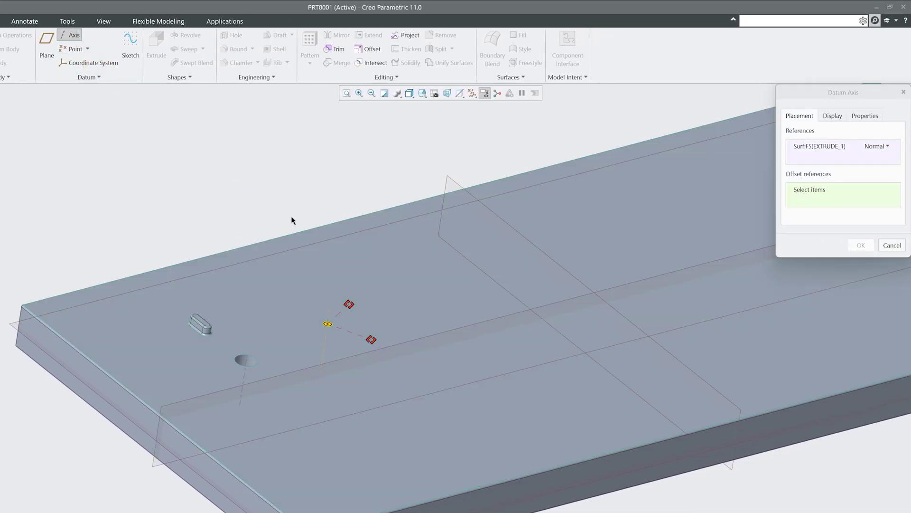
left_click(513, 238)
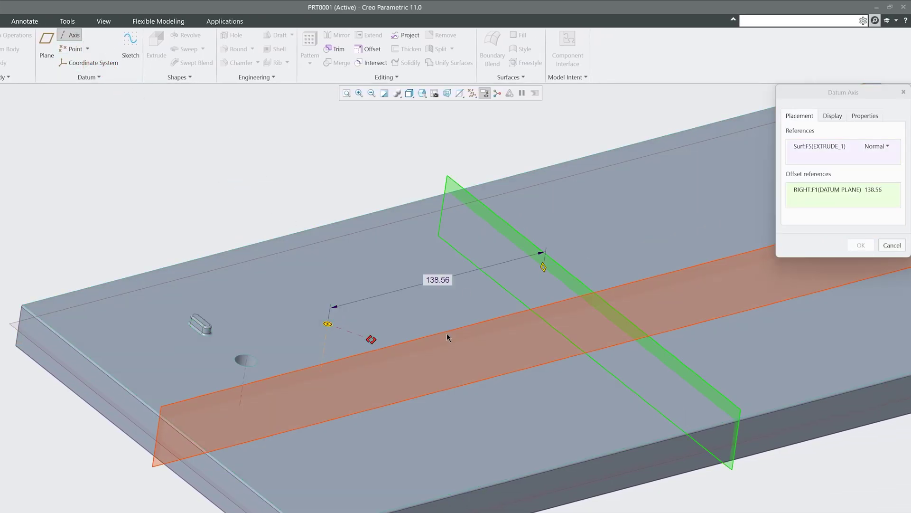
left_click(446, 332, "ctrl")
Set the datum axis offsets from the RIGHT and FRONT planes to 0 and create the axis
double_click(456, 293)
type("0")
key("Return")
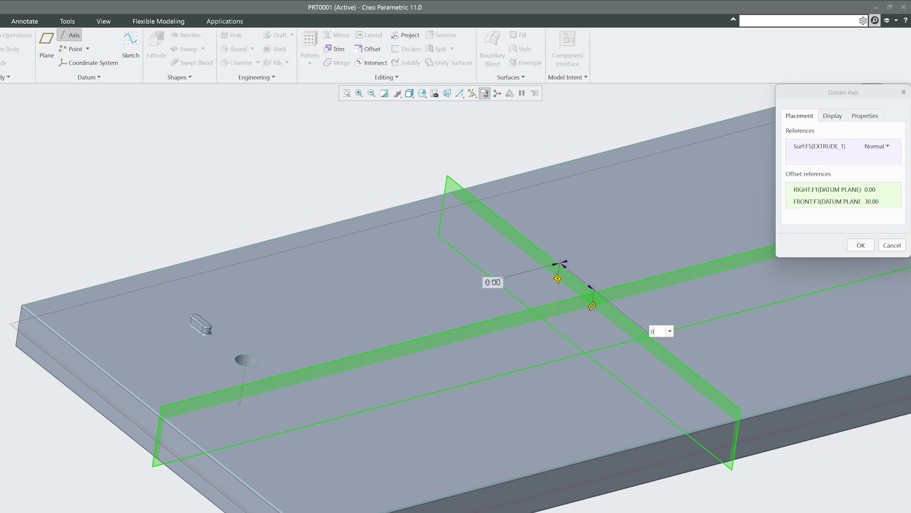
double_click(658, 334)
type("0")
key("Return")
left_click(860, 245)
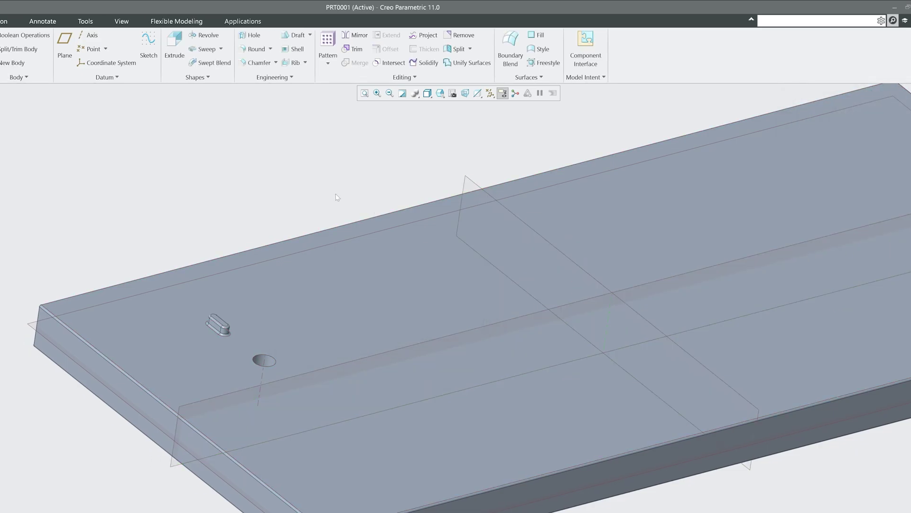
Set the slot boss group's distances from the RIGHT and FRONT datum planes to 30 each
left_click(48, 210)
left_click(53, 165)
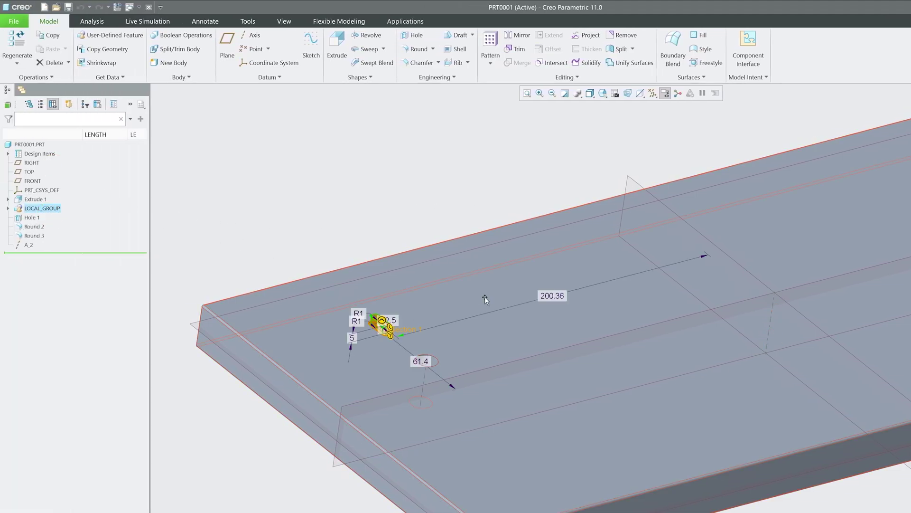
double_click(559, 296)
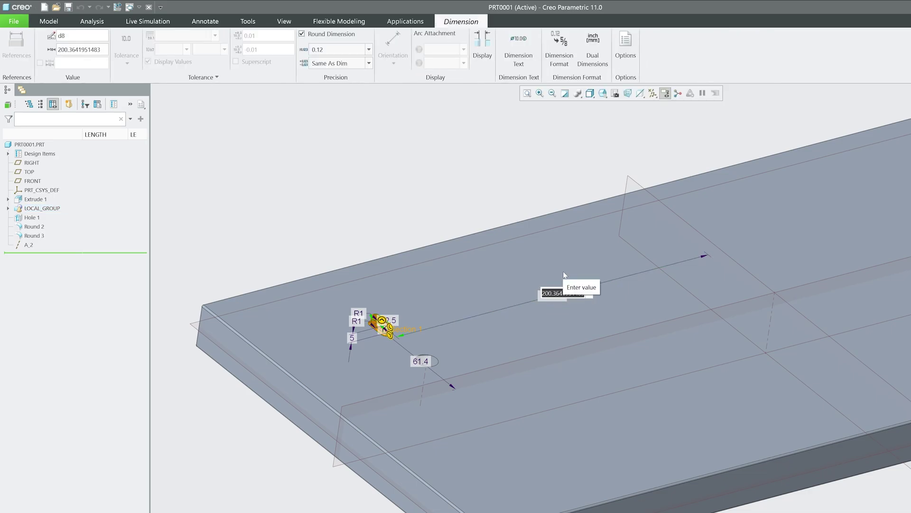
type("30")
key("Return")
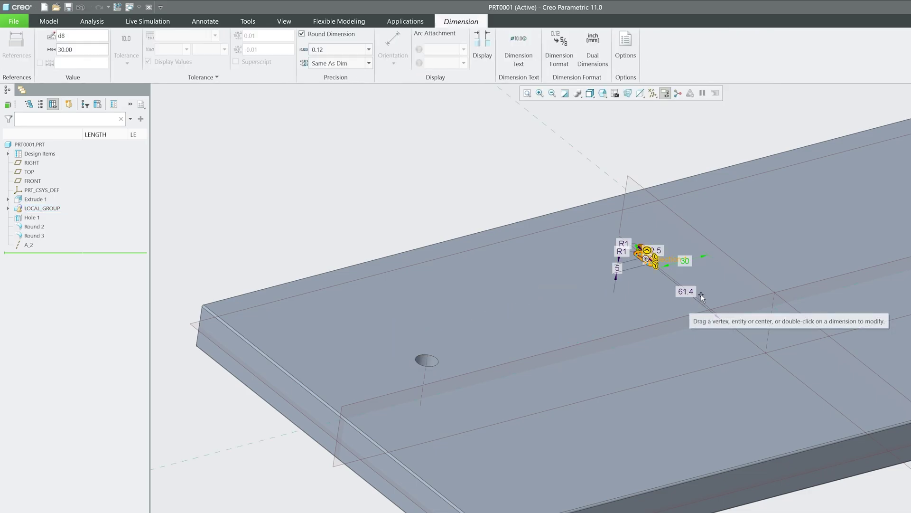
double_click(689, 292)
type("3")
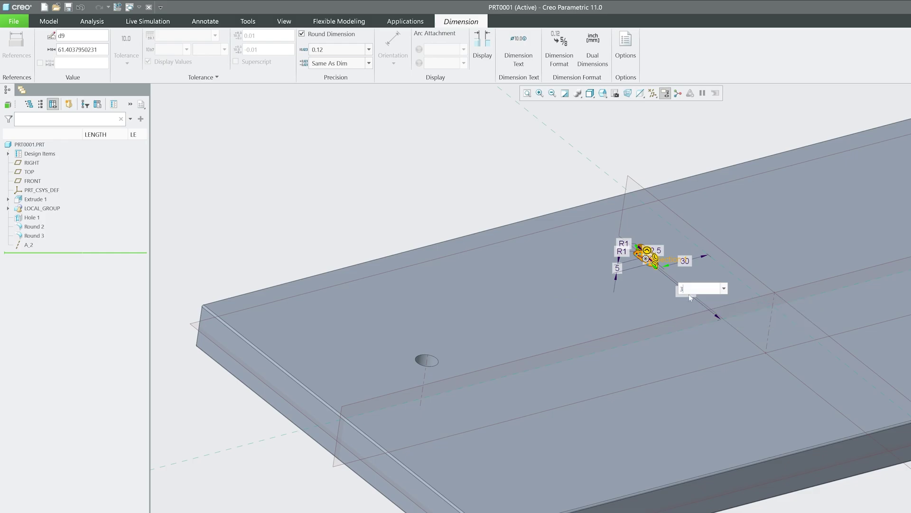
type("0")
key("Return")
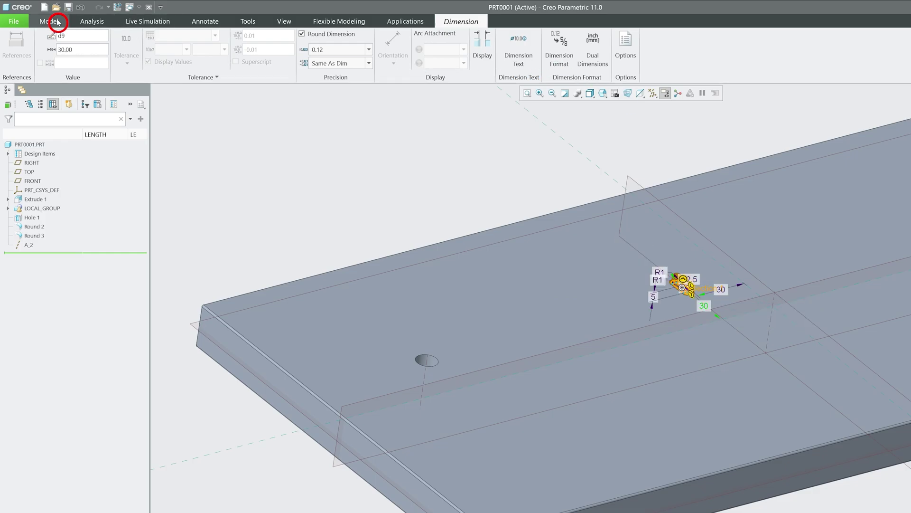
left_click(56, 22)
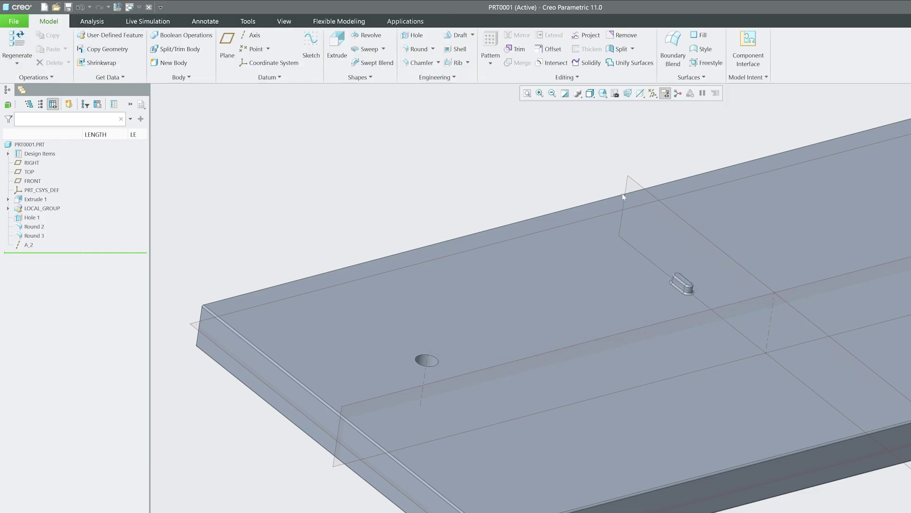
Set the slot boss group's distance from the RIGHT plane to 0 and regenerate the part
scroll(670, 218, "down", 3)
scroll(635, 241, "up", 2)
middle_click_drag(634, 242, 601, 257)
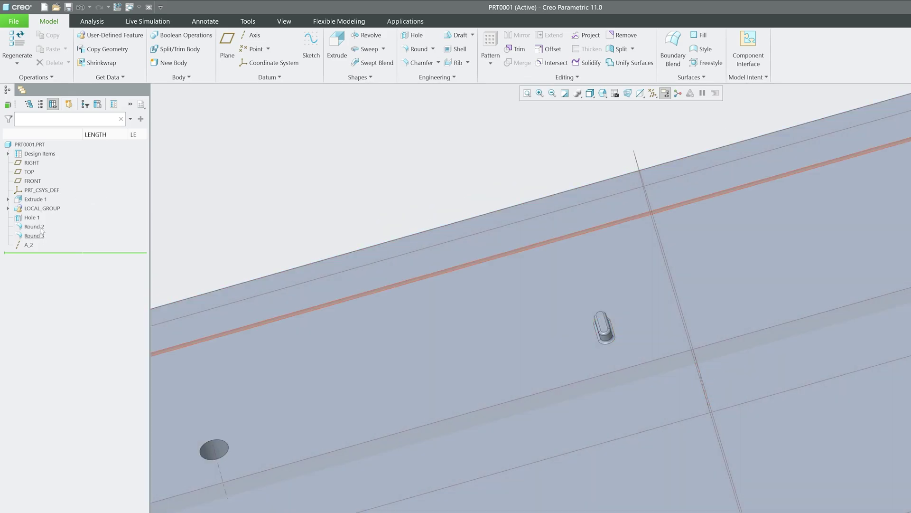
left_click(61, 211)
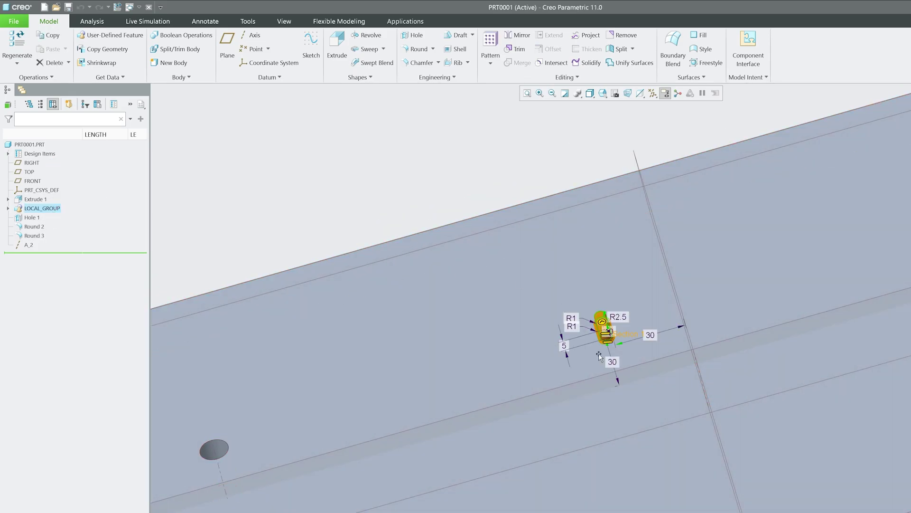
double_click(651, 336)
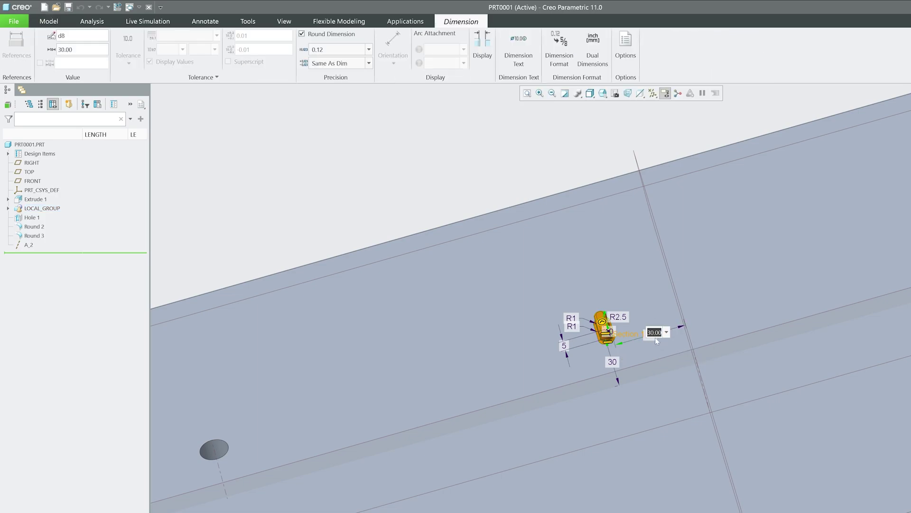
key("Return")
left_click(48, 21)
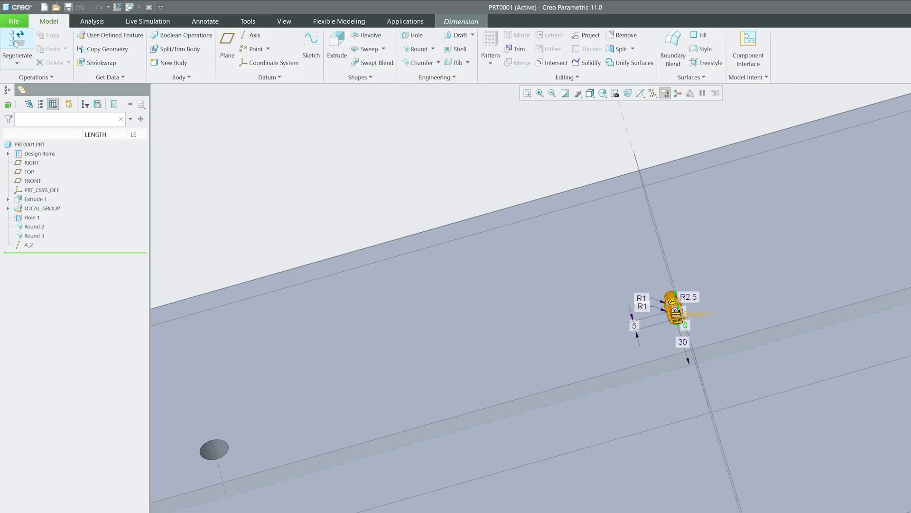
left_click(20, 42)
Check the slot boss up close with an angle measurement
mouse_move(409, 189)
middle_mouse_down()
mouse_move(476, 237)
mouse_move(728, 355)
middle_mouse_up()
scroll(683, 318, "down", 5)
middle_click_drag(698, 327, 705, 304)
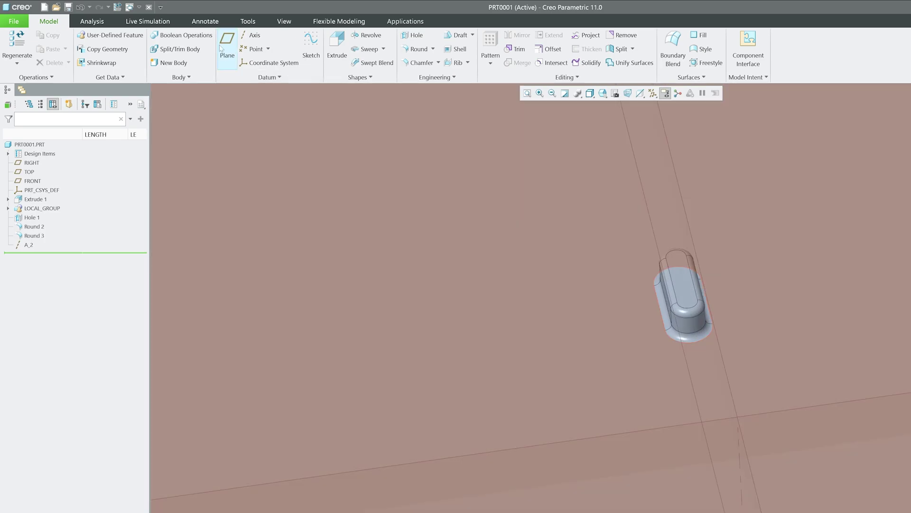
left_click(99, 25)
left_click(296, 65)
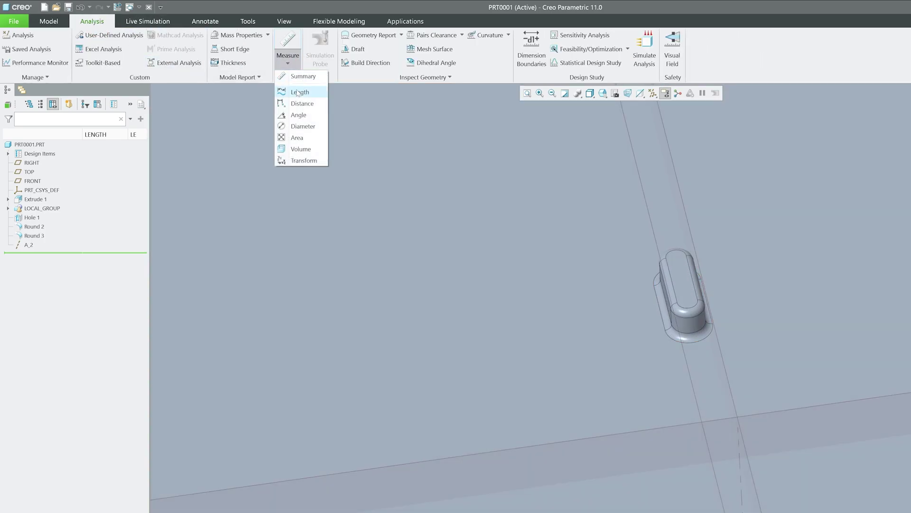
left_click(299, 114)
mouse_move(514, 238)
middle_mouse_down()
mouse_move(664, 301)
mouse_move(596, 327)
mouse_move(684, 333)
middle_mouse_up()
left_click(700, 298)
key("Escape")
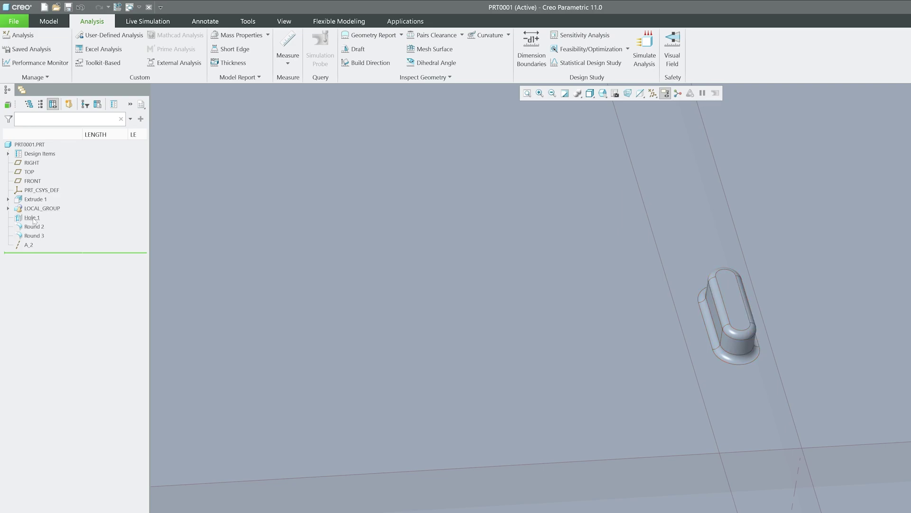
Set the slot boss group's offset from the RIGHT plane to -2.5 to center it on the plane
left_click(41, 208)
left_click(41, 164)
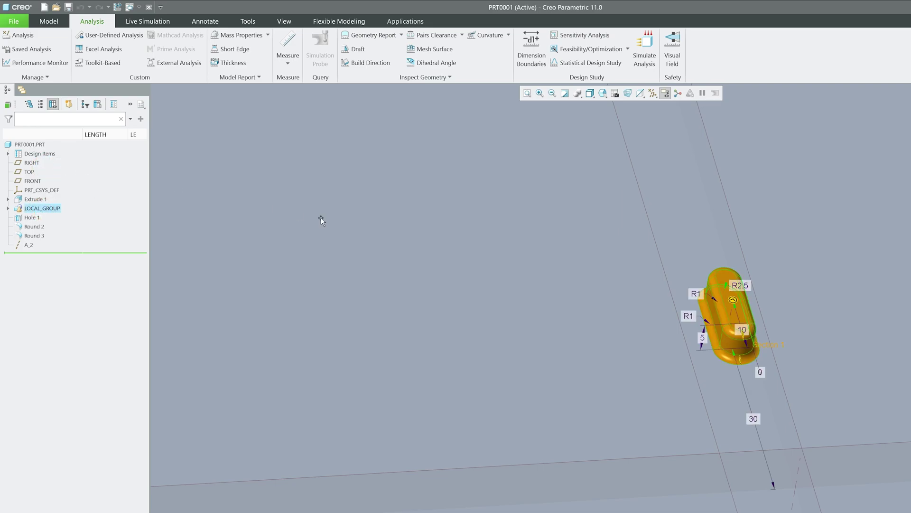
scroll(571, 428, "down", 1)
middle_click_drag(703, 388, 564, 401, "shift")
scroll(651, 376, "down", 3)
middle_click_drag(652, 374, 685, 363)
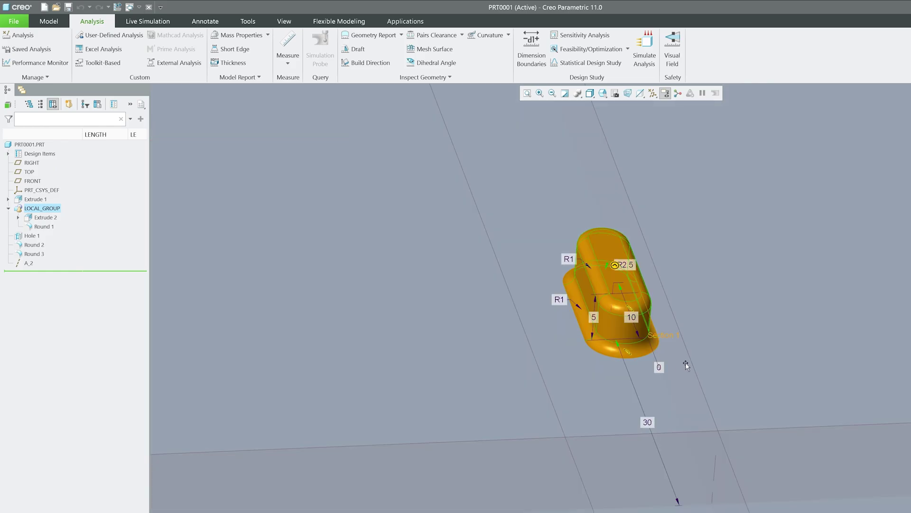
double_click(658, 368)
type("-2.4")
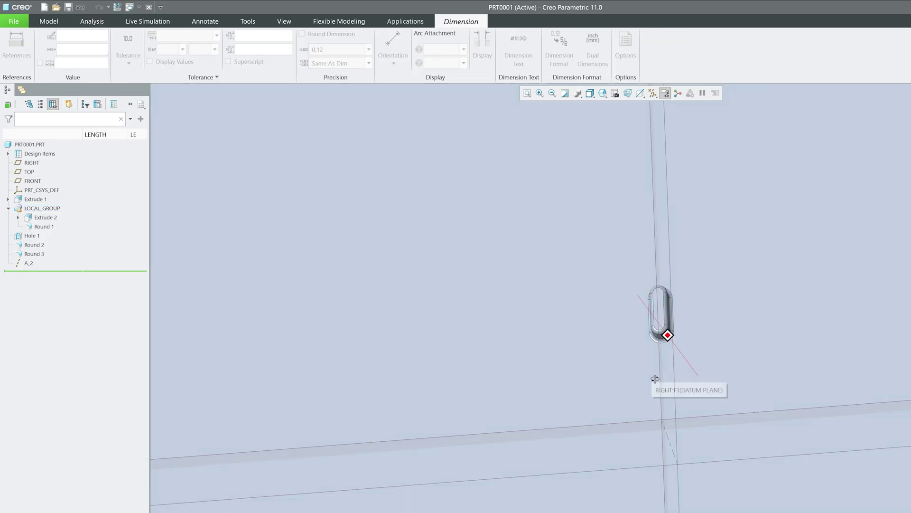
left_click(513, 346)
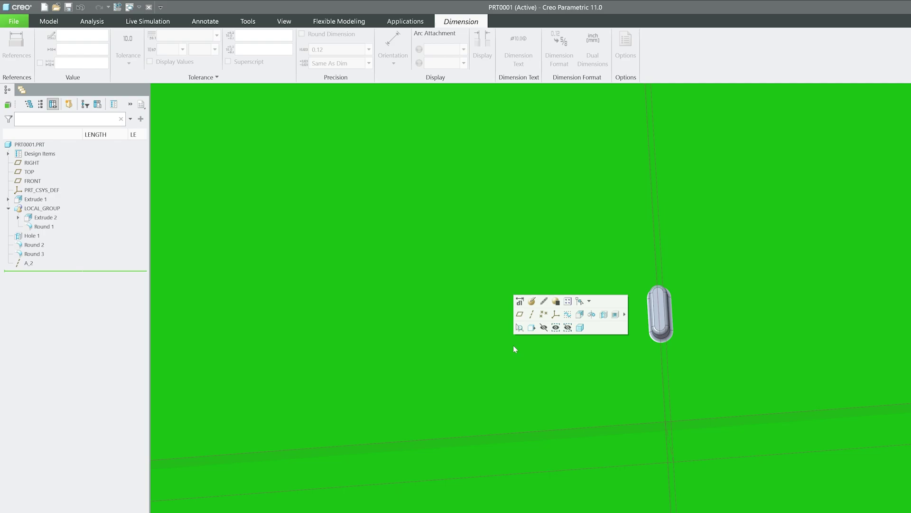
left_click(532, 328)
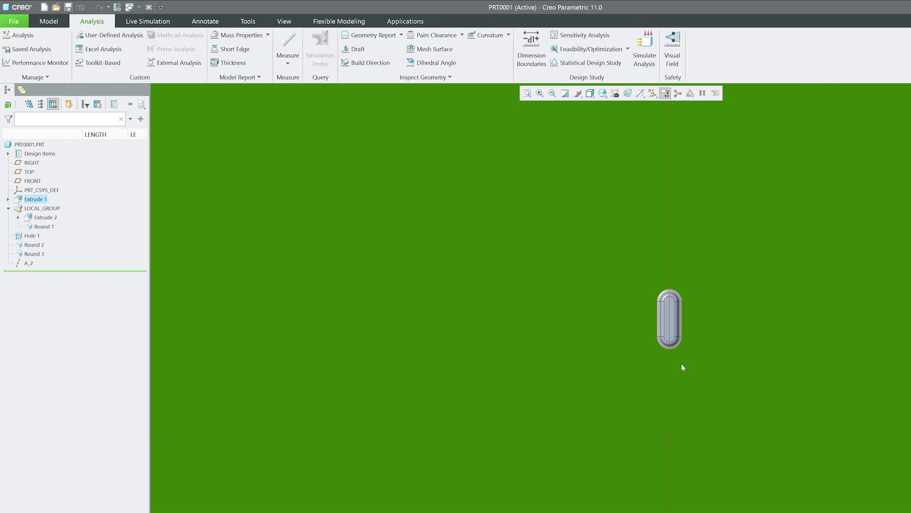
scroll(682, 362, "down", 4)
scroll(643, 330, "up", 4)
middle_click_drag(651, 352, 666, 317)
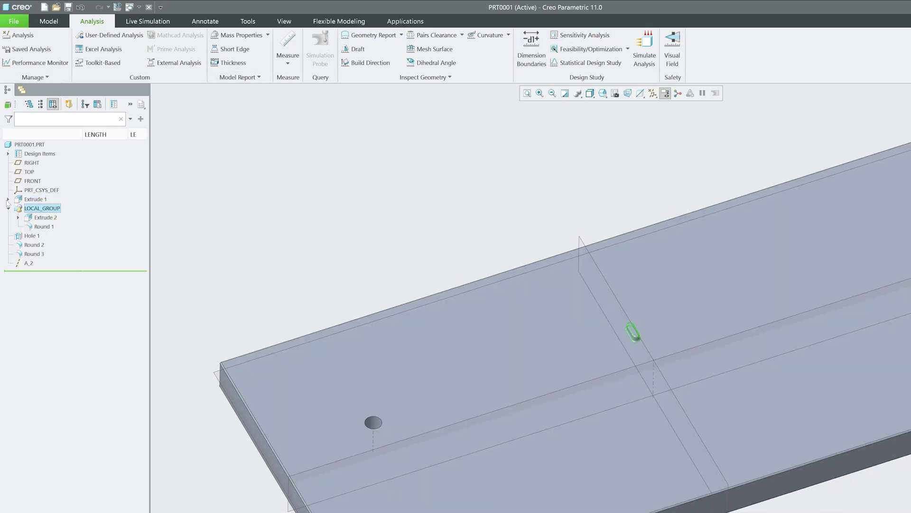
left_click(53, 208)
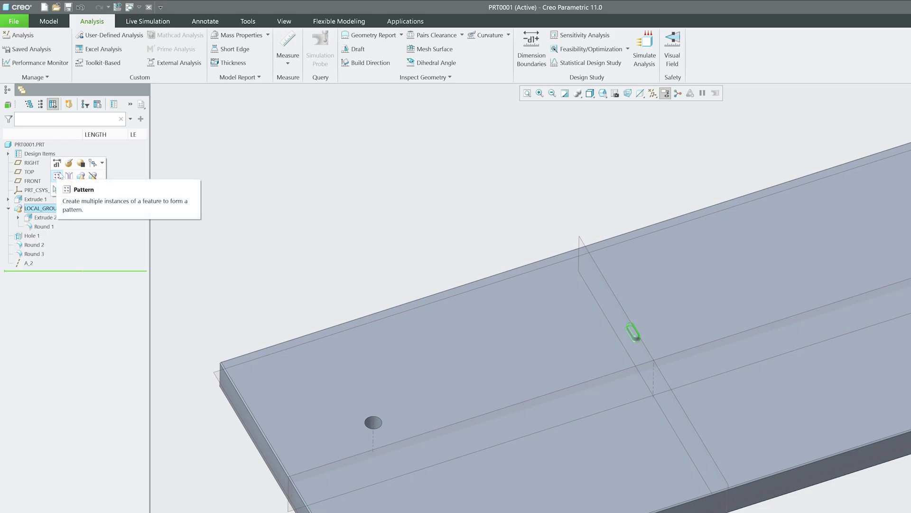
left_click(59, 179)
left_click(49, 53)
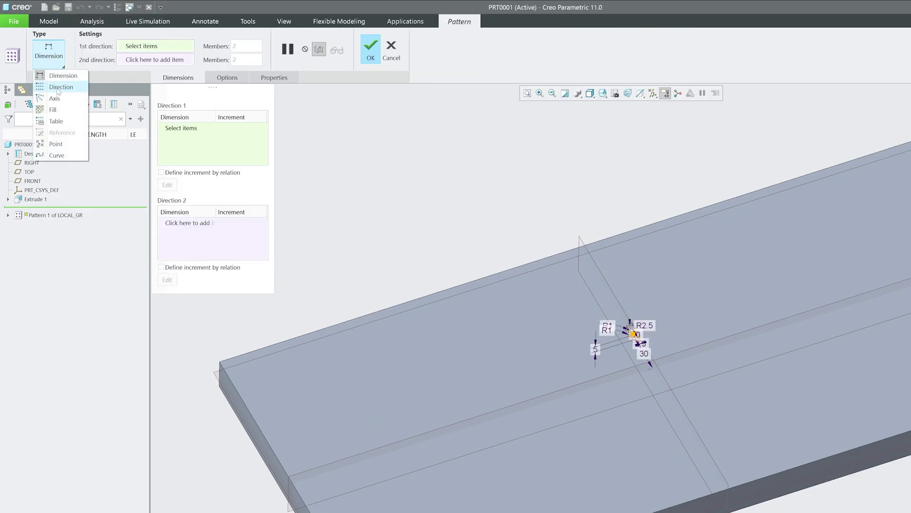
left_click(57, 98)
scroll(631, 343, "down", 3)
left_click(654, 95)
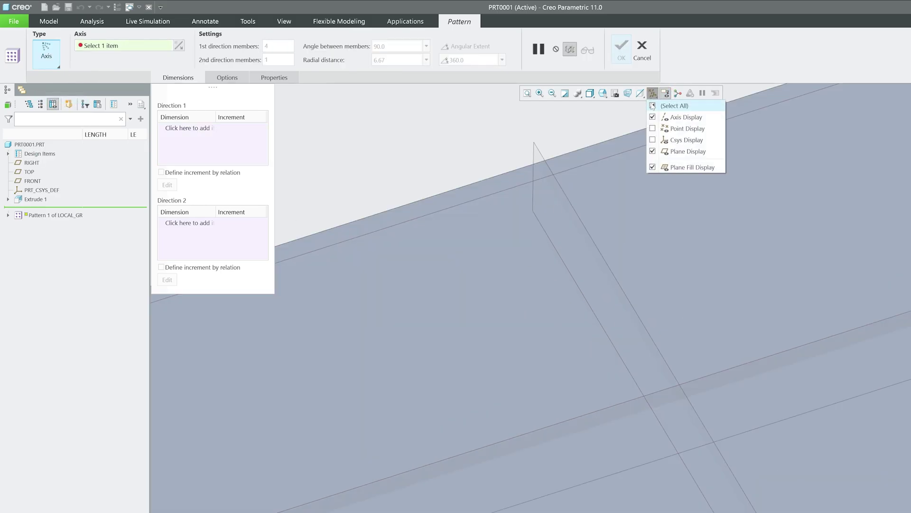
left_click(653, 118)
left_click(653, 119)
left_click(501, 244)
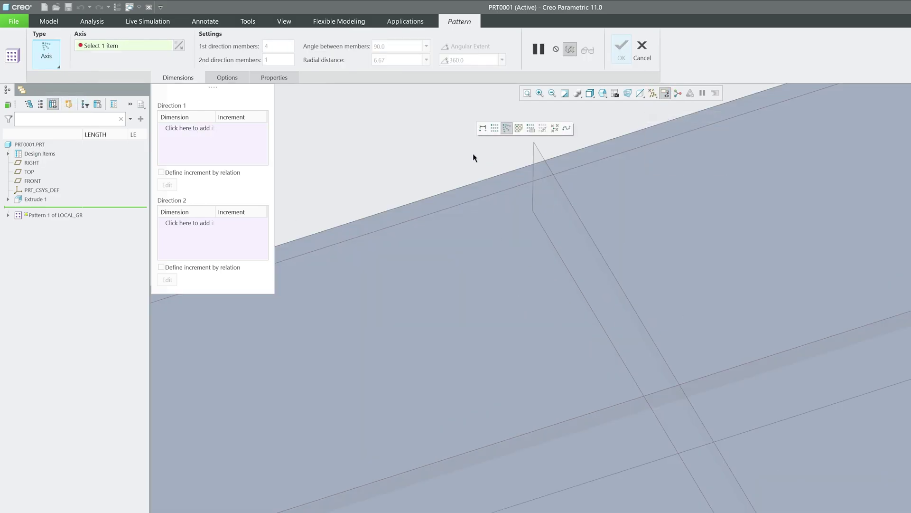
middle_click_drag(474, 156, 534, 164)
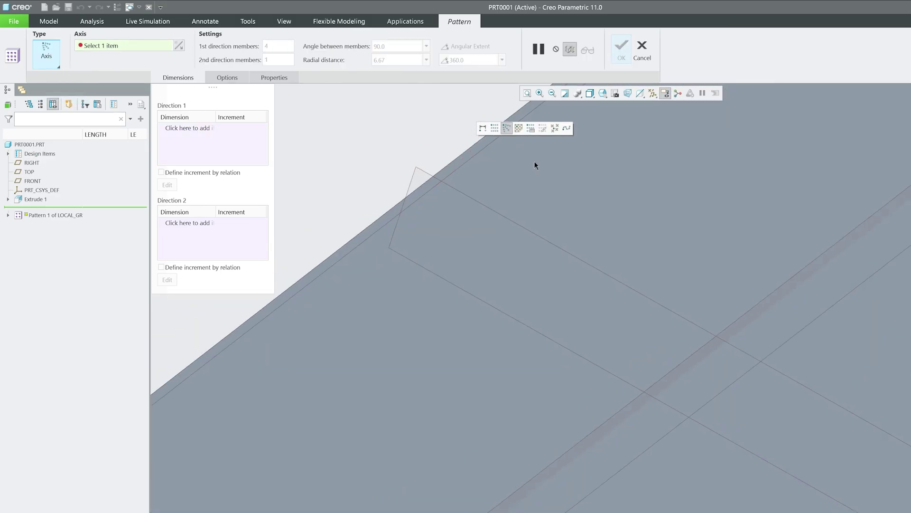
left_click(641, 54)
left_click(552, 328)
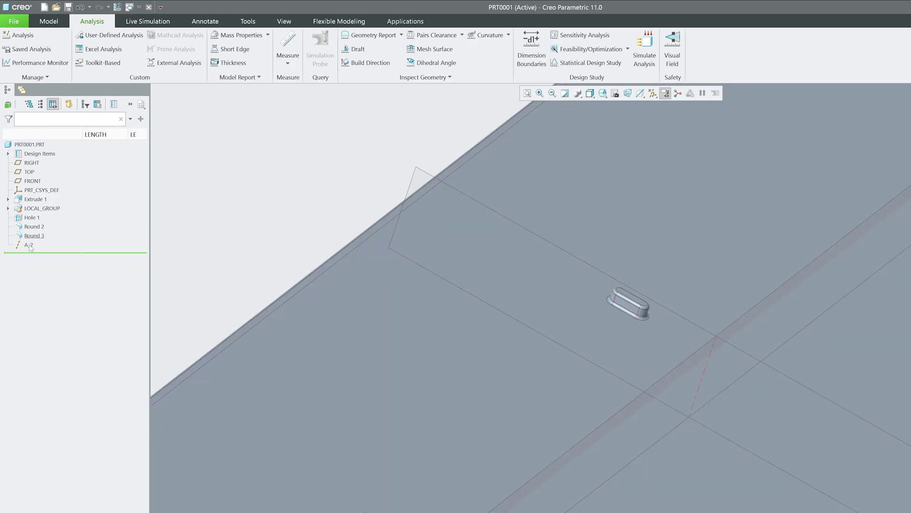
Reorder datum axis A_2 to come directly after Extrude 1 and before the slot boss group
left_click(29, 244)
left_click_drag(41, 198, 79, 203)
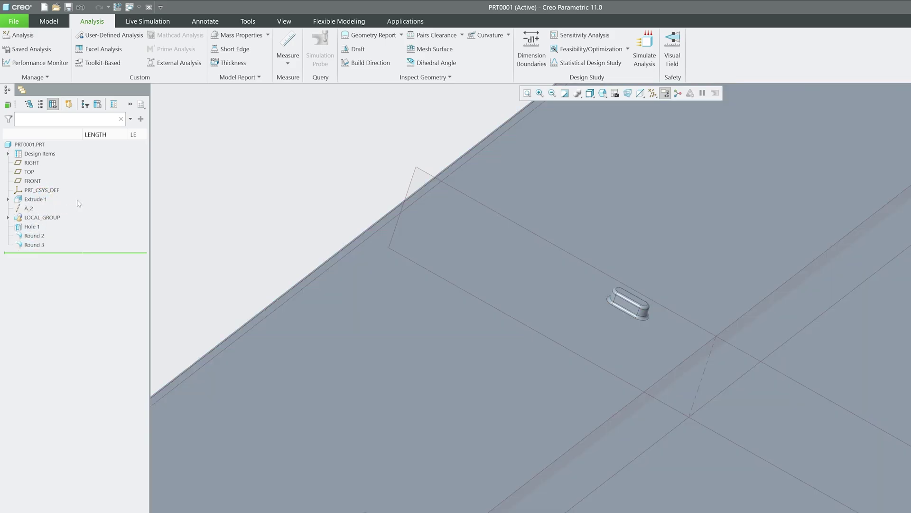
left_click(29, 209)
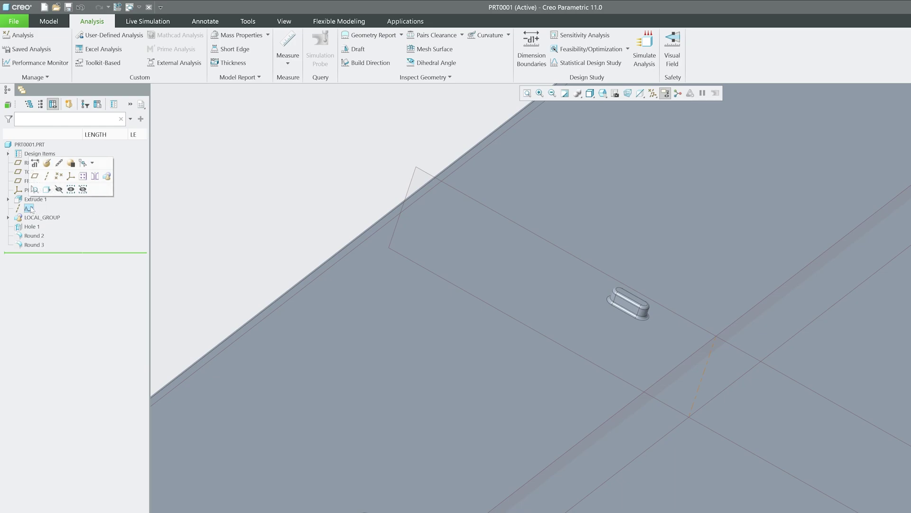
left_click_drag(30, 209, 37, 195)
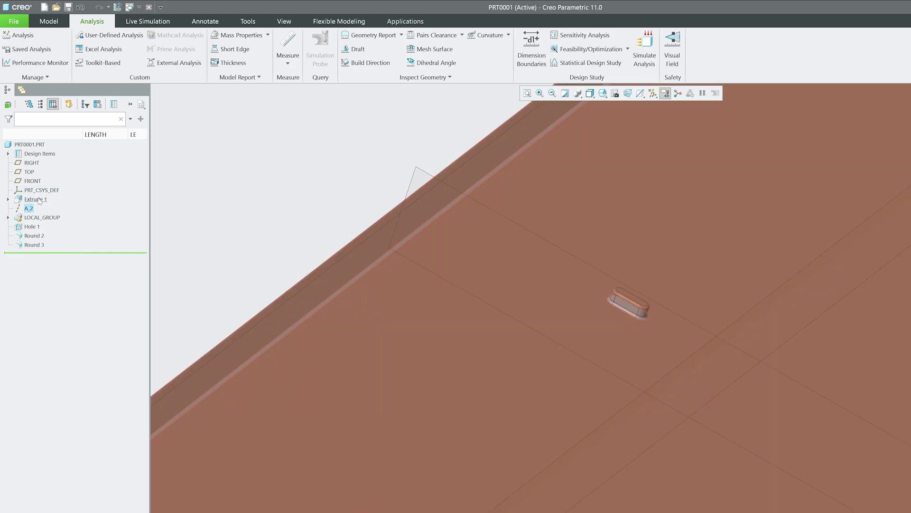
left_click(36, 199)
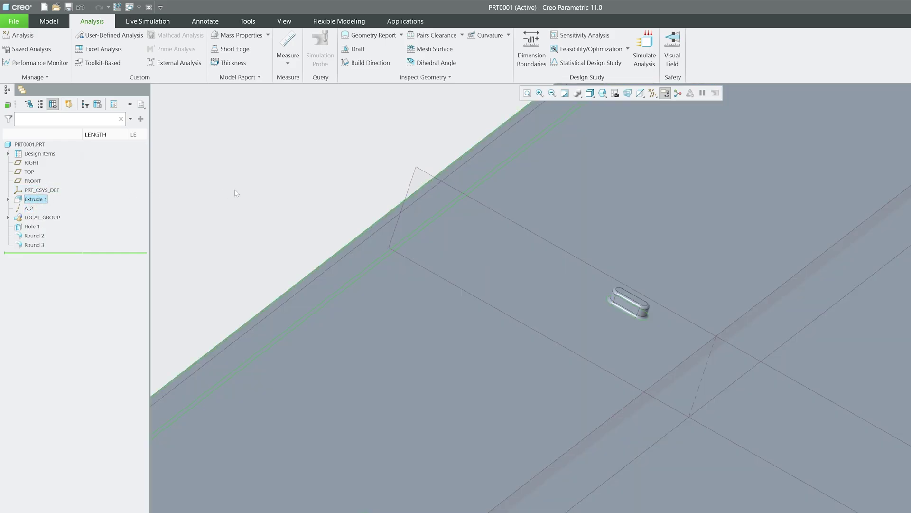
scroll(284, 335, "up", 3)
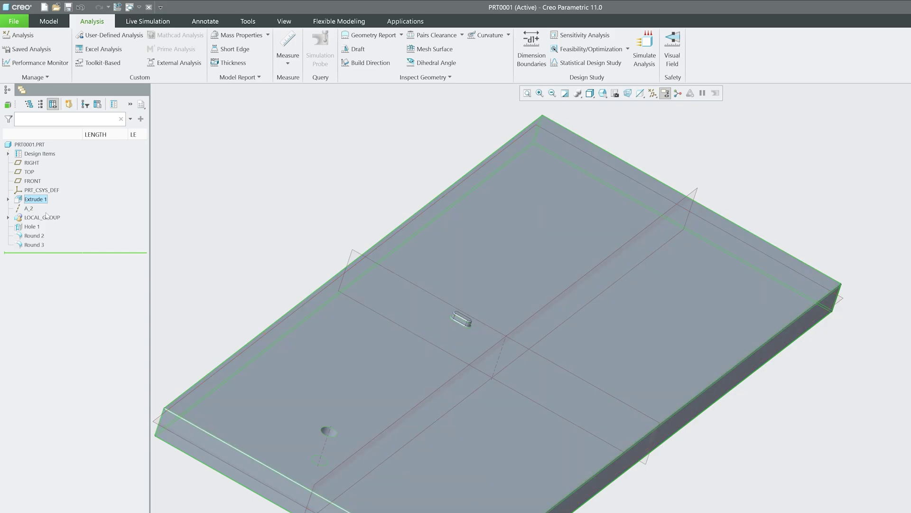
left_click(28, 208)
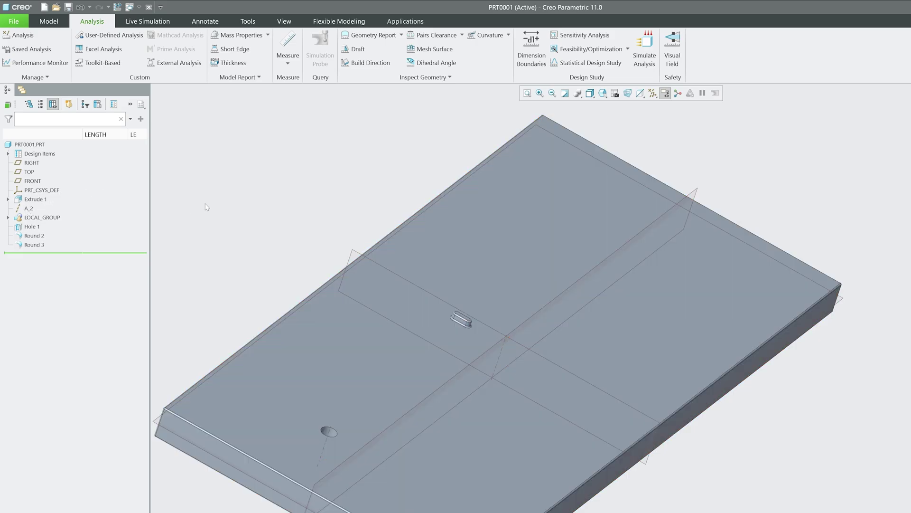
Create an axis pattern of the slot boss group around datum axis A_2 with 4 members spaced 90 degrees apart
scroll(207, 231, "down", 2)
middle_click_drag(216, 249, 72, 221)
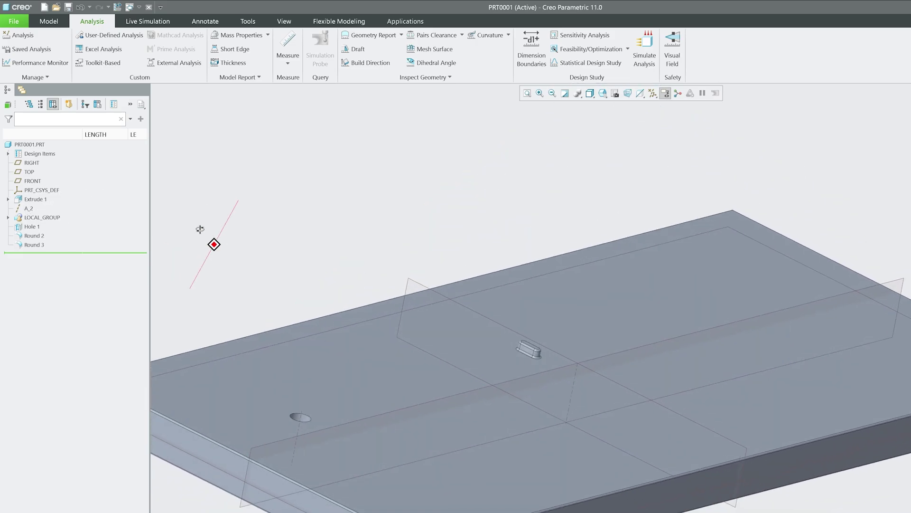
left_click(56, 218)
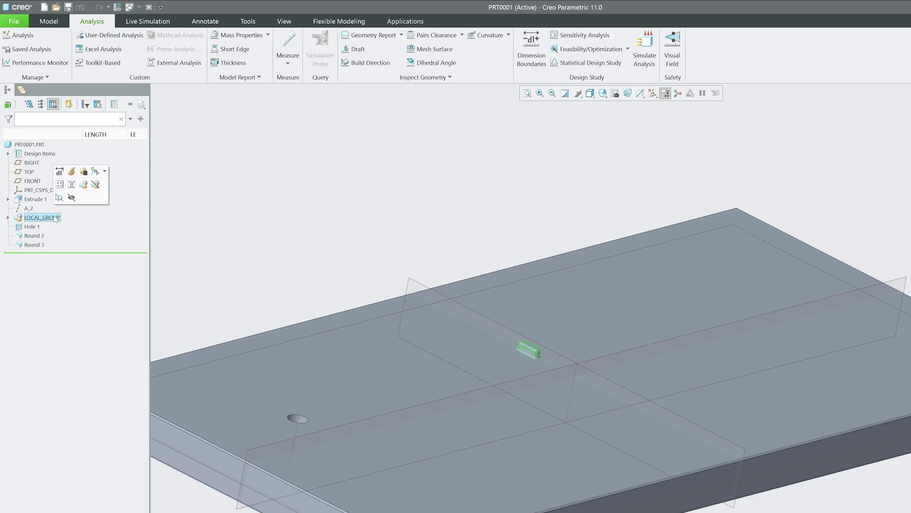
left_click(60, 184)
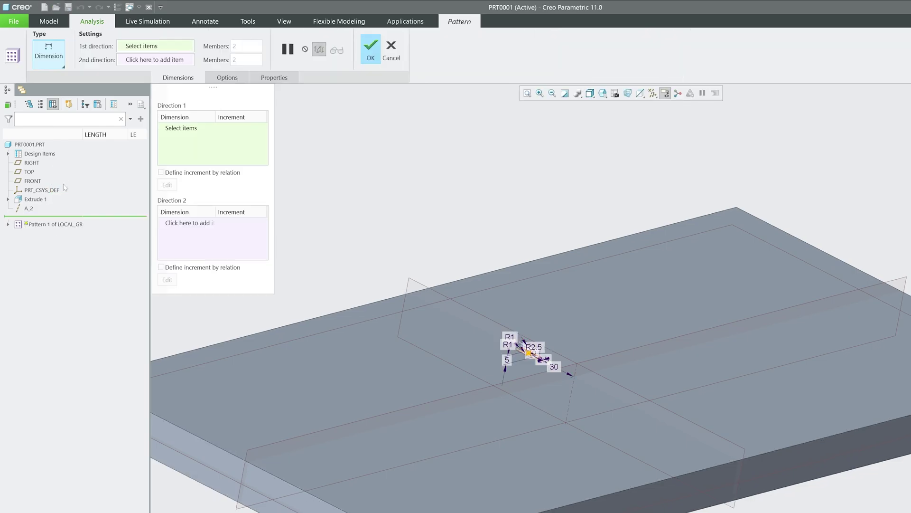
scroll(498, 314, "up", 4)
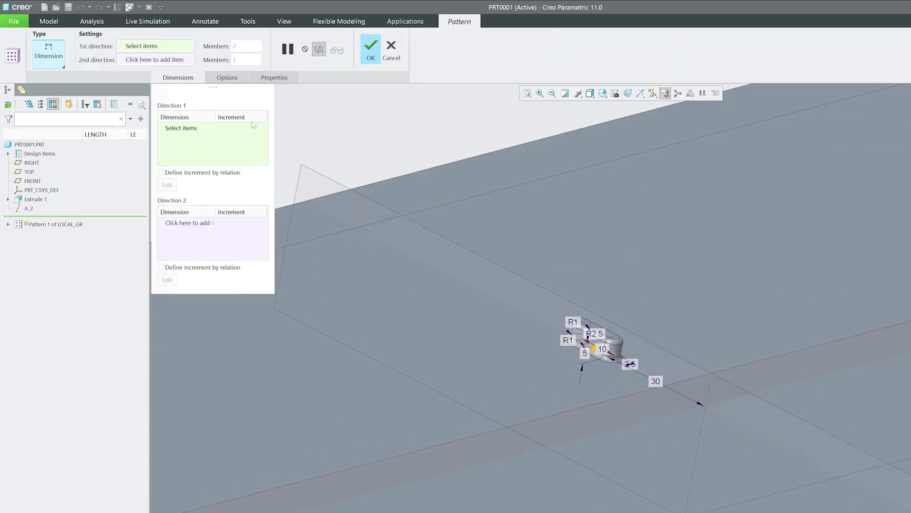
left_click(48, 53)
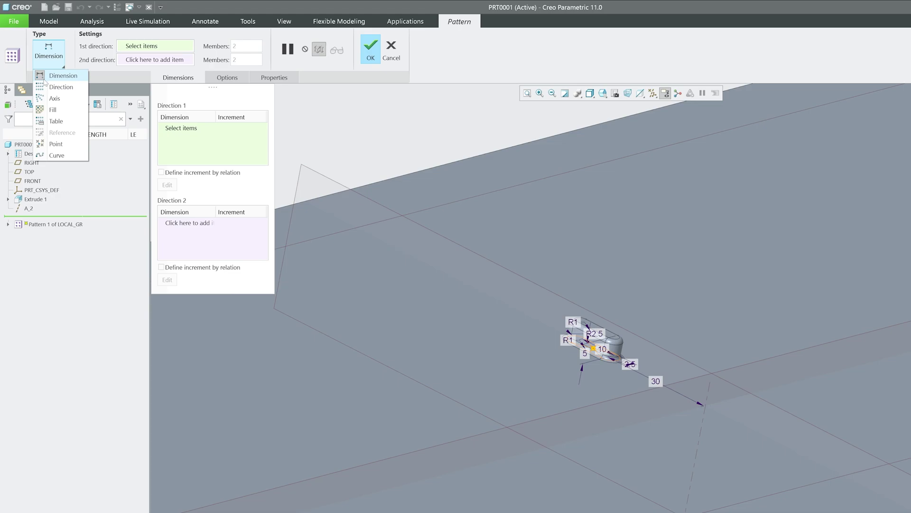
left_click(56, 100)
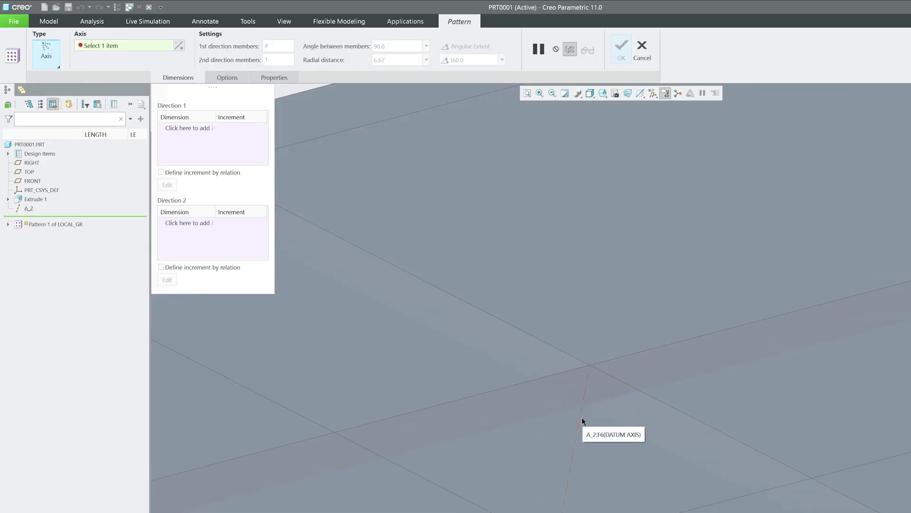
left_click(591, 383)
middle_click_drag(543, 341, 460, 377)
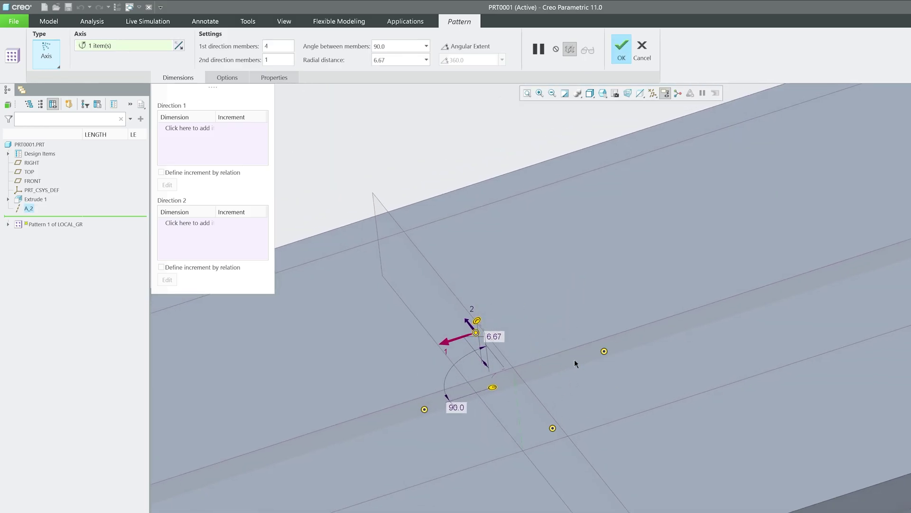
middle_click_drag(575, 363, 546, 366)
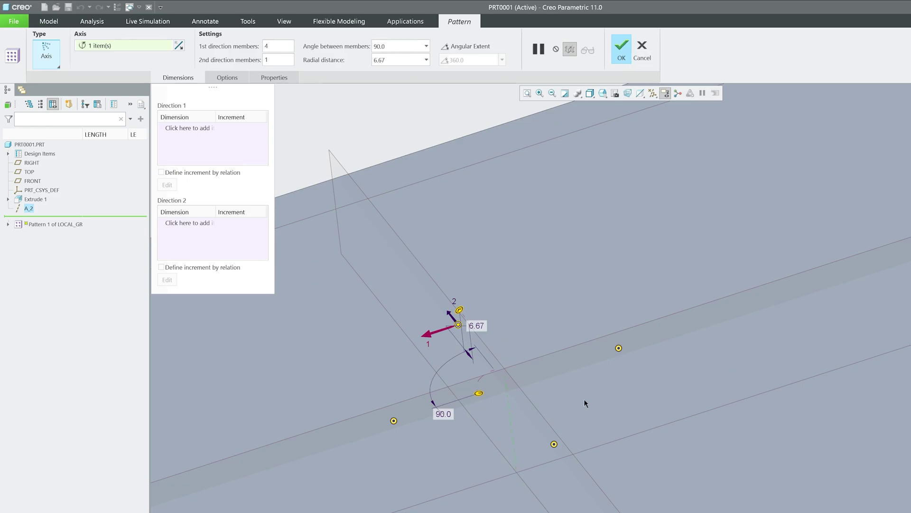
left_click(625, 47)
Redefine the slot boss axis pattern with Follow axis rotation turned off
scroll(496, 347, "up", 3)
mouse_move(496, 347)
middle_mouse_down()
mouse_move(495, 434)
mouse_move(546, 355)
mouse_move(570, 378)
mouse_move(505, 347)
mouse_move(505, 327)
mouse_move(467, 424)
mouse_move(507, 381)
mouse_move(497, 402)
mouse_move(500, 337)
mouse_move(527, 346)
mouse_move(498, 356)
middle_mouse_up()
scroll(512, 336, "down", 4)
scroll(468, 424, "up", 3)
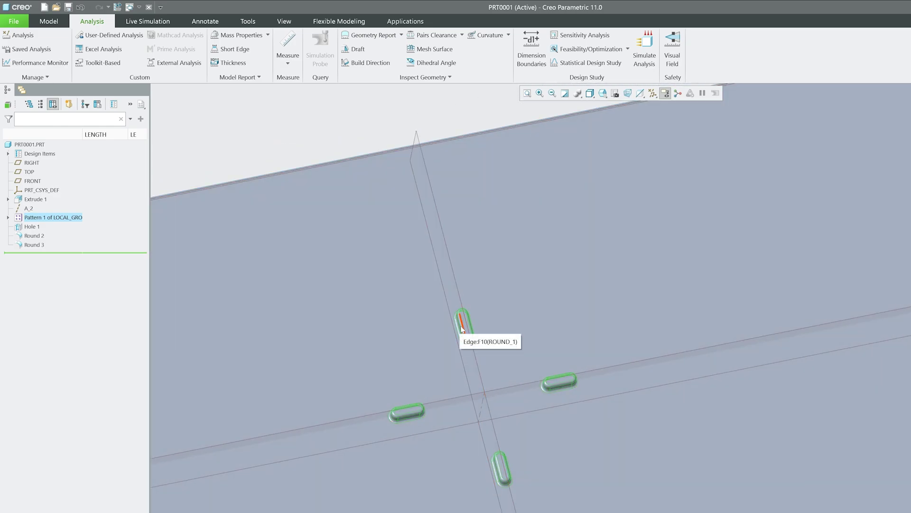
scroll(477, 403, "up", 5)
scroll(487, 408, "down", 5)
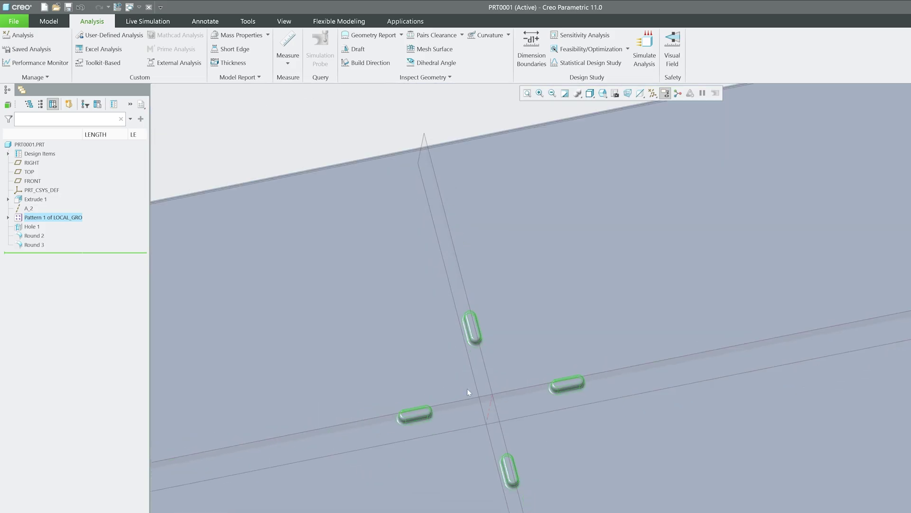
left_click(63, 218)
left_click(78, 175)
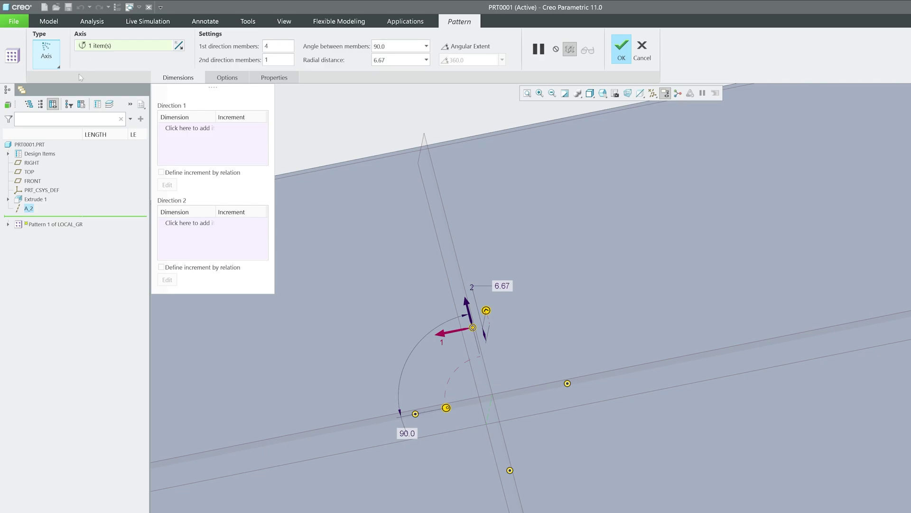
left_click(222, 79)
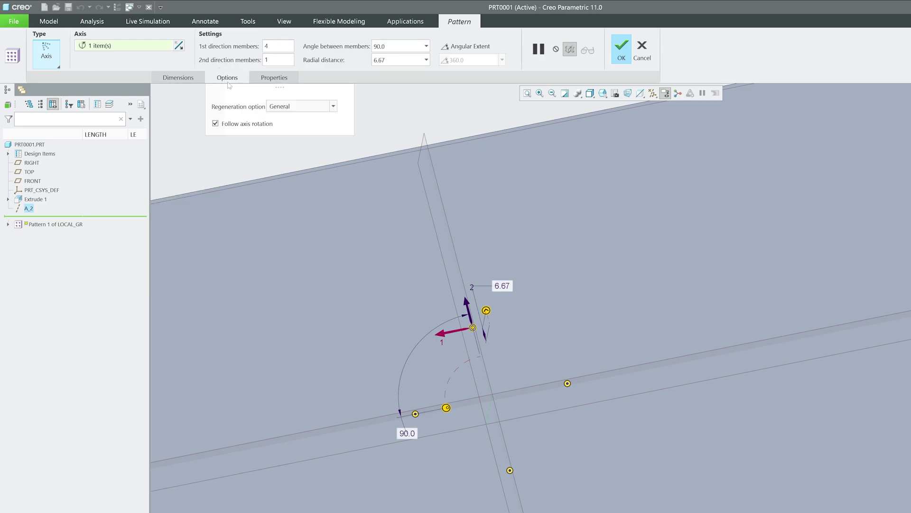
left_click(215, 124)
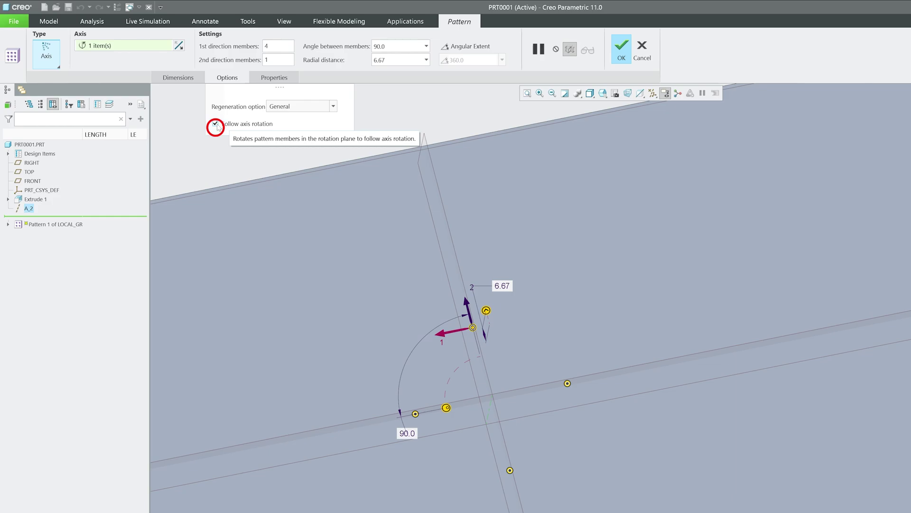
left_click(621, 59)
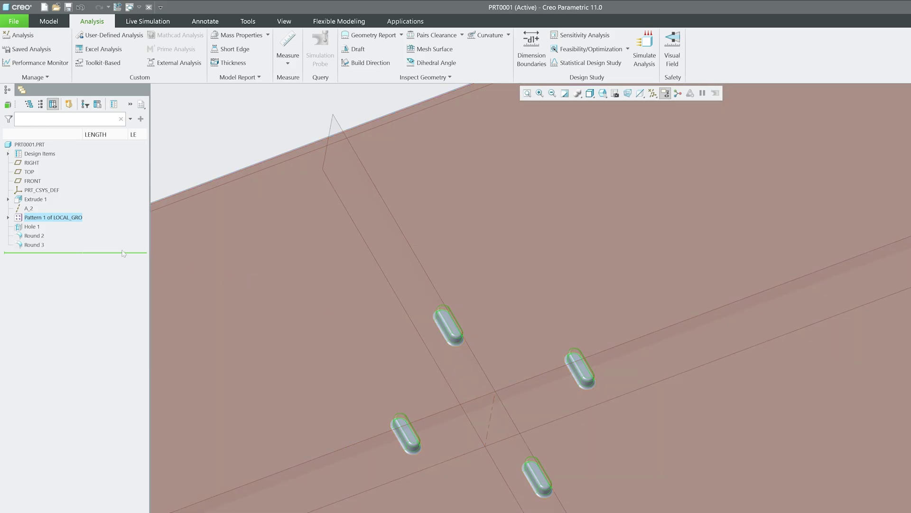
Turn Follow axis rotation back on for the slot boss axis pattern
left_click(75, 218)
left_click(88, 179)
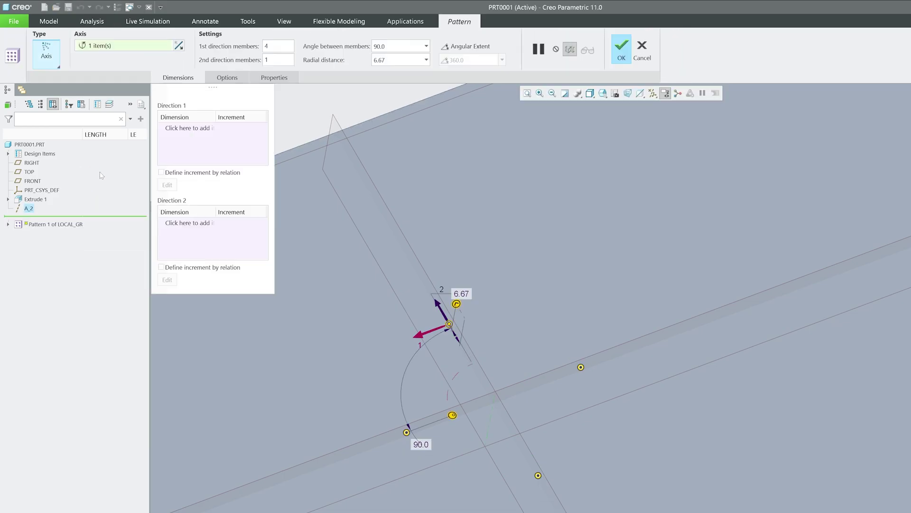
left_click(230, 79)
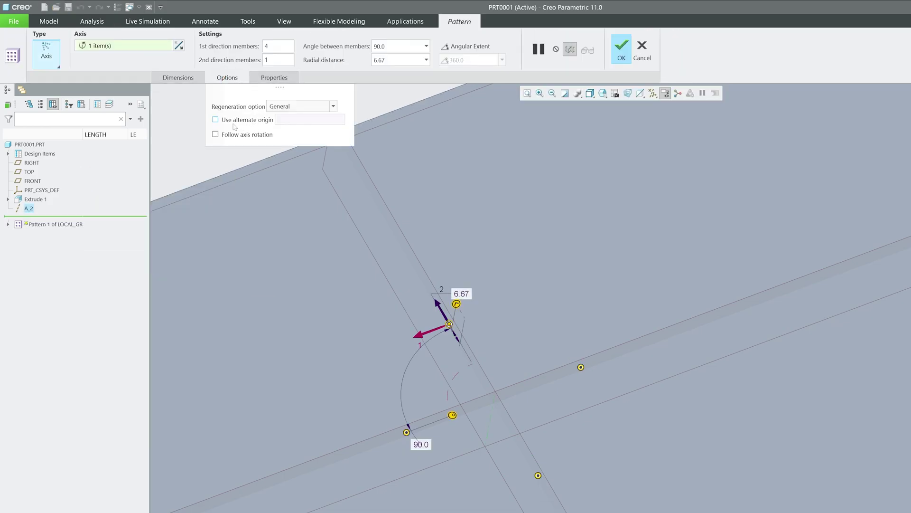
left_click(215, 135)
left_click(621, 52)
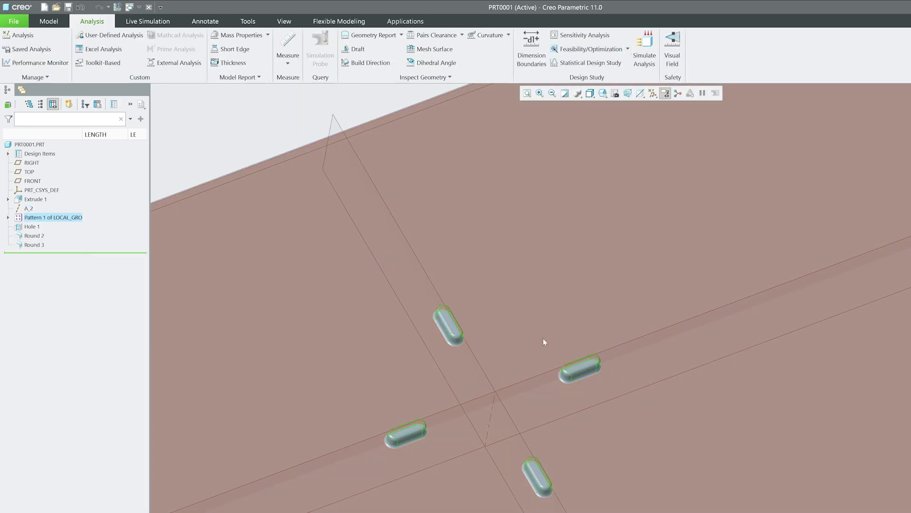
middle_click_drag(544, 341, 422, 511)
Redefine the slot boss axis pattern and activate selection of the dimension to vary in its first direction
left_click(65, 219)
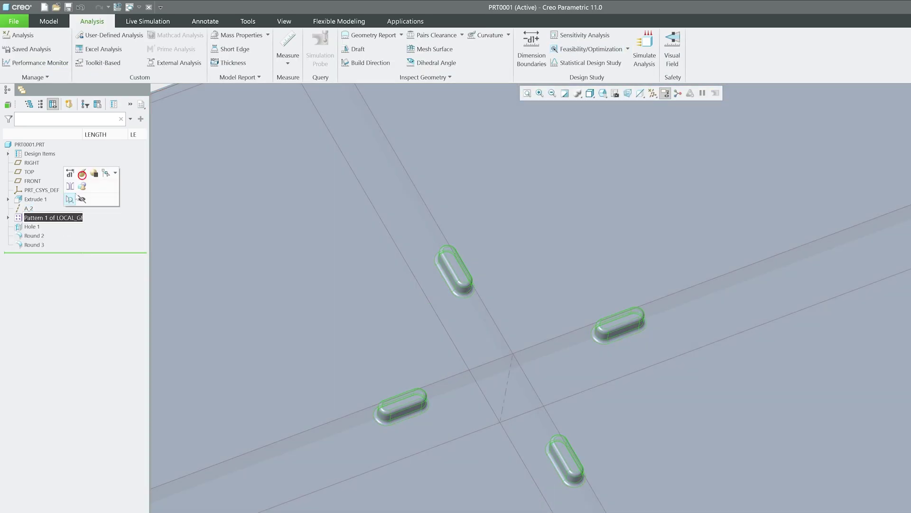
left_click(90, 176)
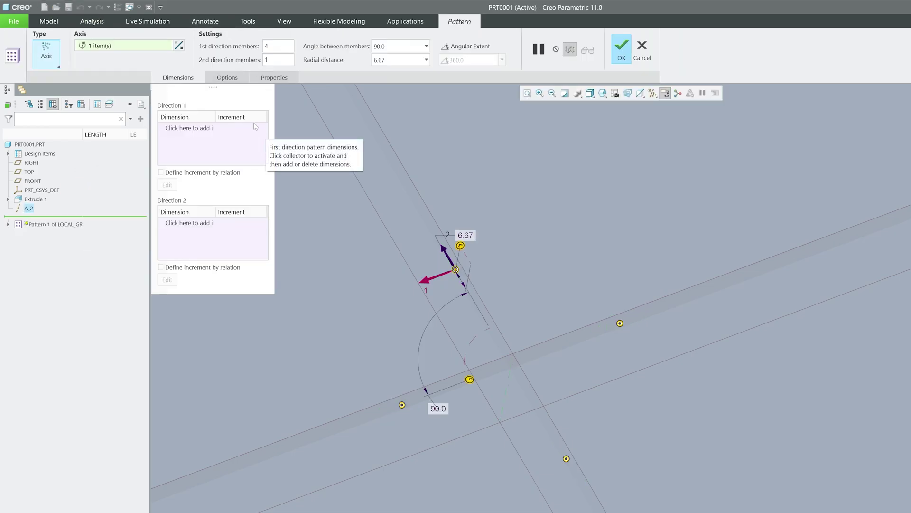
mouse_move(370, 261)
middle_mouse_down()
mouse_move(413, 236)
mouse_move(360, 233)
mouse_move(379, 247)
middle_mouse_up()
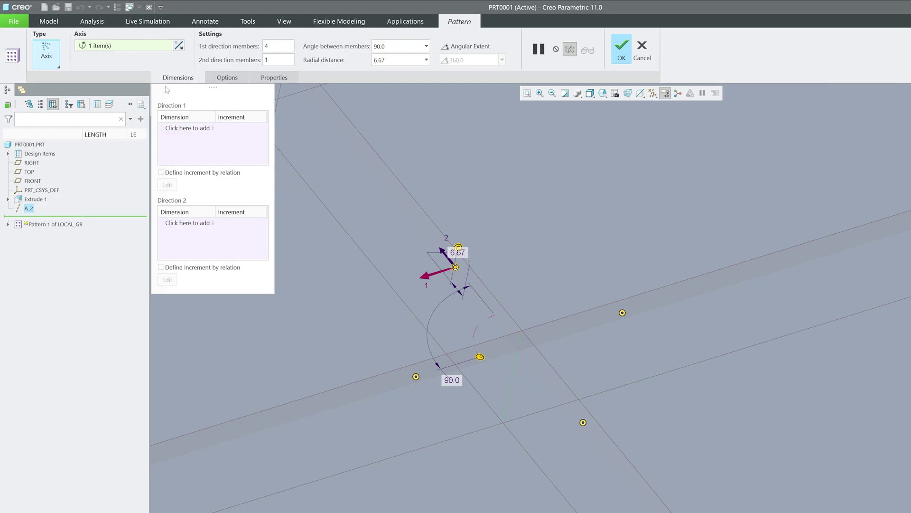
left_click(184, 79)
left_click(179, 77)
left_click(193, 142)
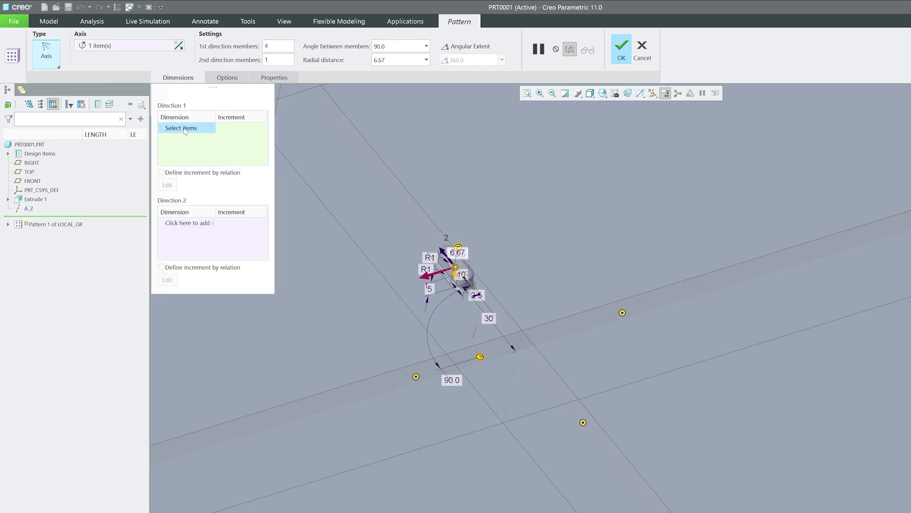
Vary the slot boss height dimension by an increment of 3 per member in the pattern's first direction
middle_click_drag(405, 215, 418, 245)
scroll(460, 245, "down", 5)
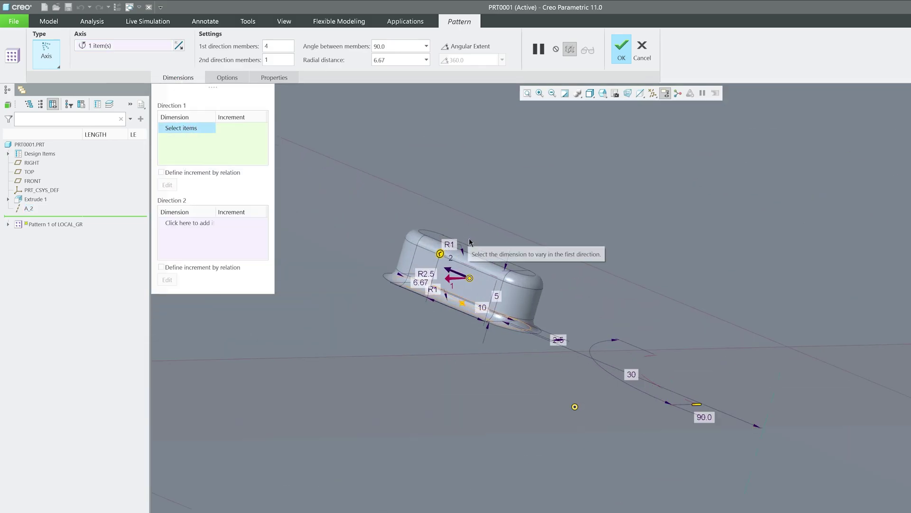
left_click(510, 310)
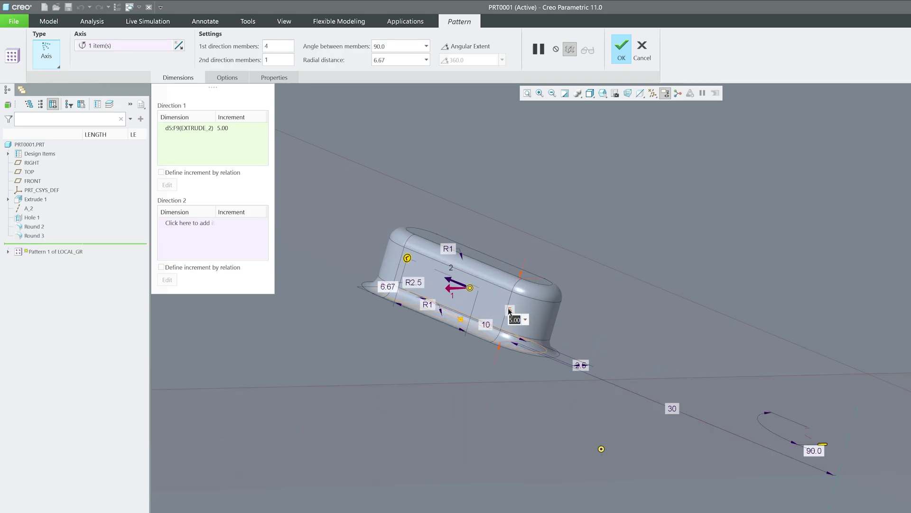
left_click(242, 133)
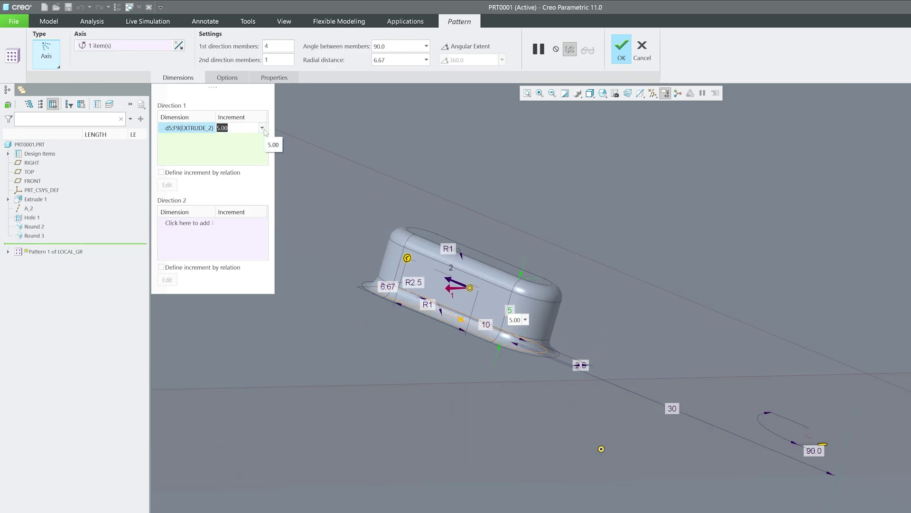
type("3")
left_click(262, 128)
left_click(623, 50)
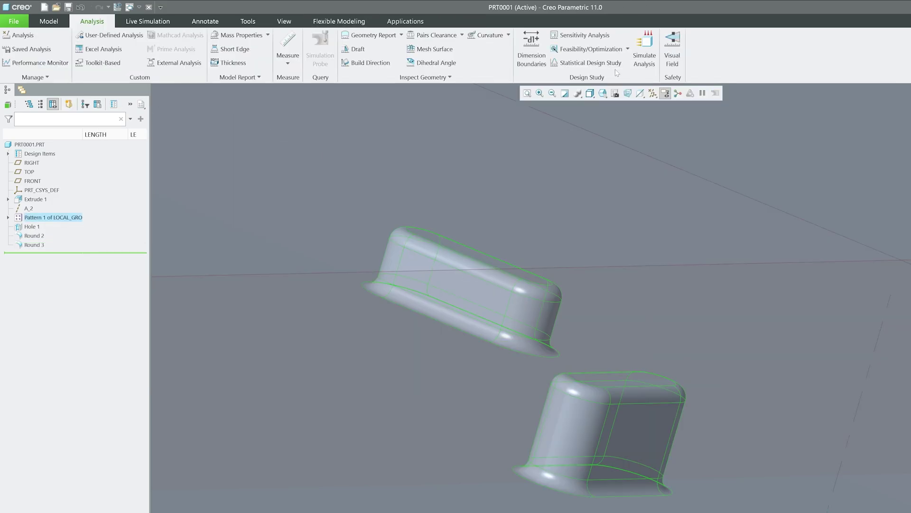
Redefine the slot boss pattern to exclude the member directly opposite the original boss
scroll(517, 295, "up", 4)
mouse_move(540, 297)
middle_mouse_down()
mouse_move(565, 329)
mouse_move(522, 318)
middle_mouse_up()
middle_click_drag(516, 408, 414, 355)
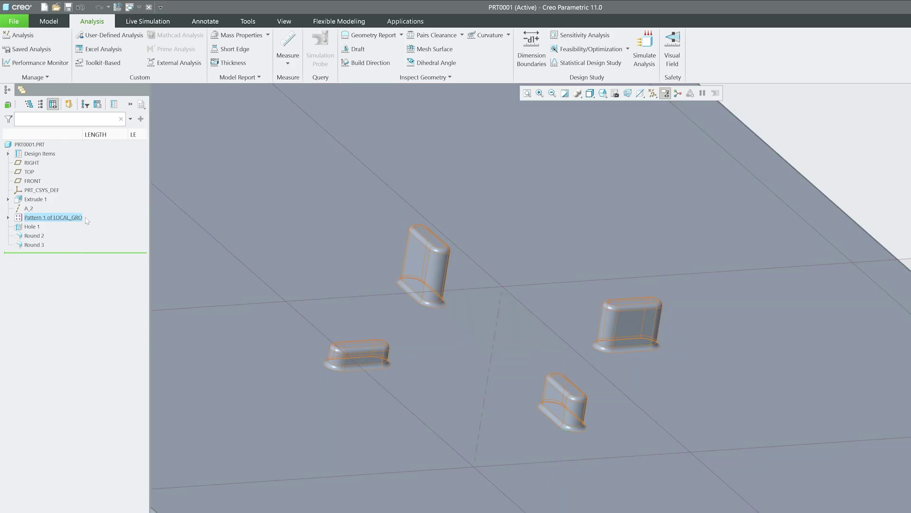
left_click(70, 218)
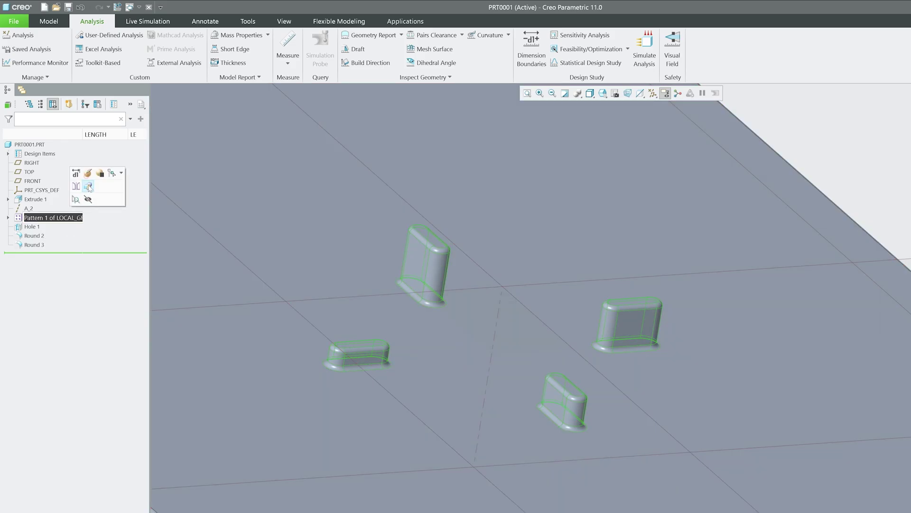
left_click(88, 175)
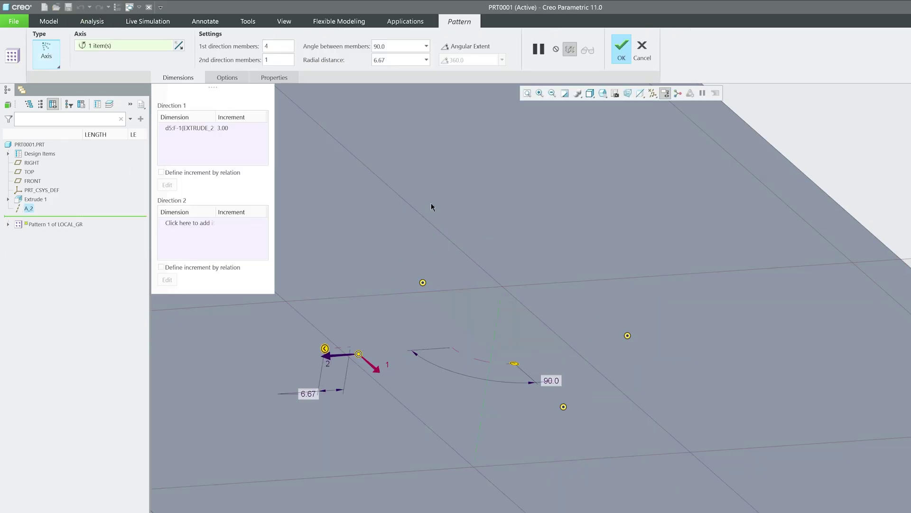
middle_click_drag(447, 289, 401, 270)
scroll(554, 293, "up", 2)
scroll(444, 390, "down", 2)
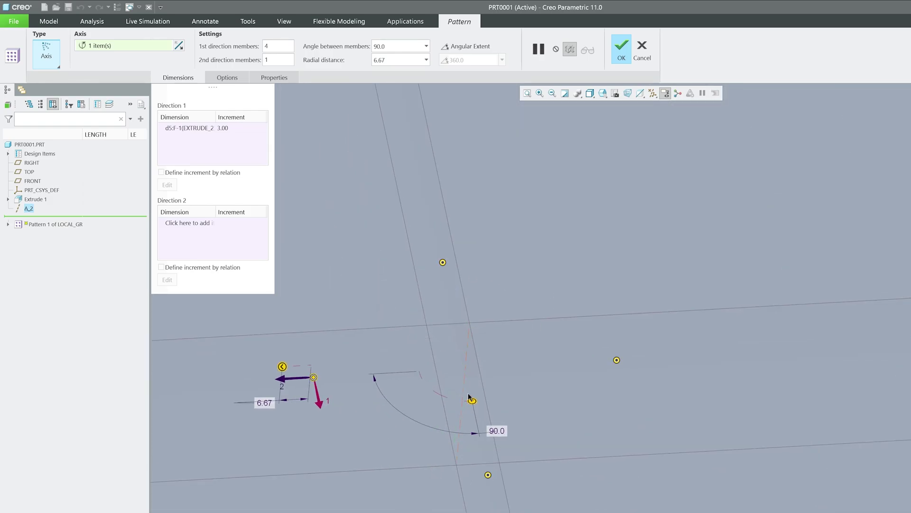
left_click(616, 360)
left_click(616, 359)
left_click(621, 52)
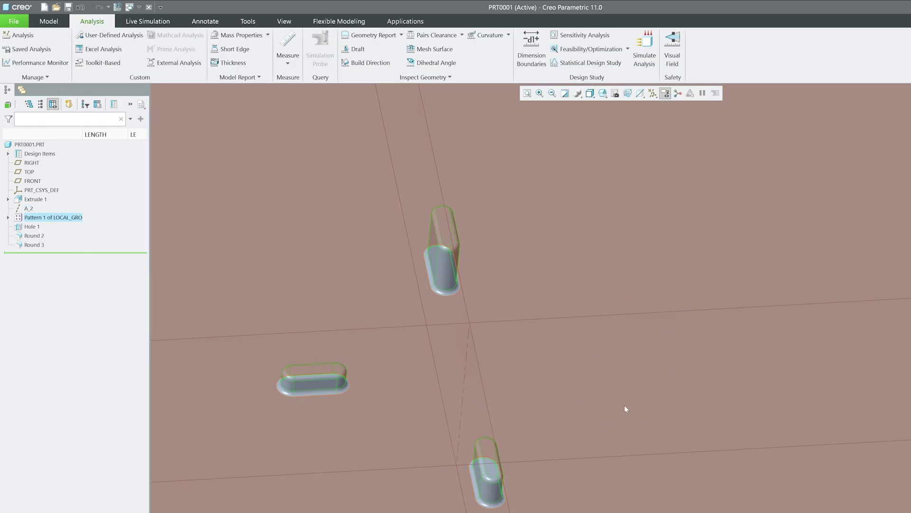
Restore the excluded member opposite the original boss in the slot boss pattern definition
left_click(62, 217)
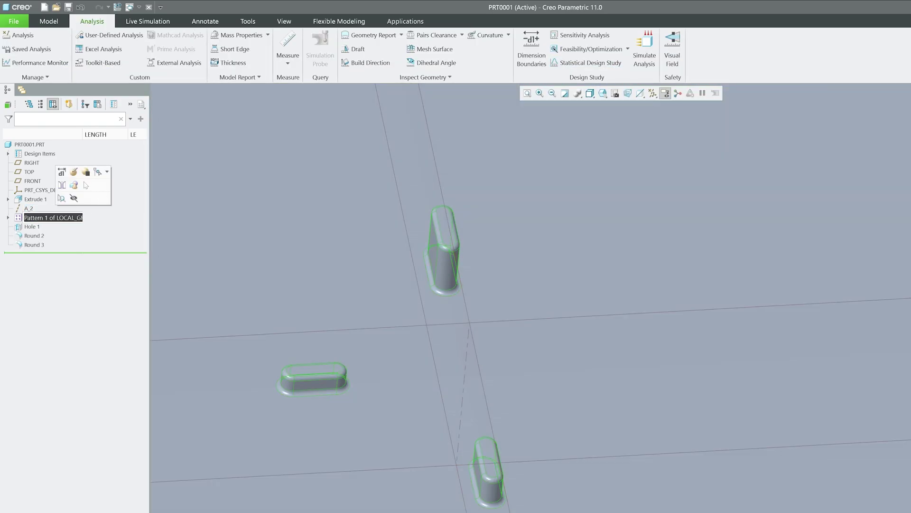
left_click(72, 172)
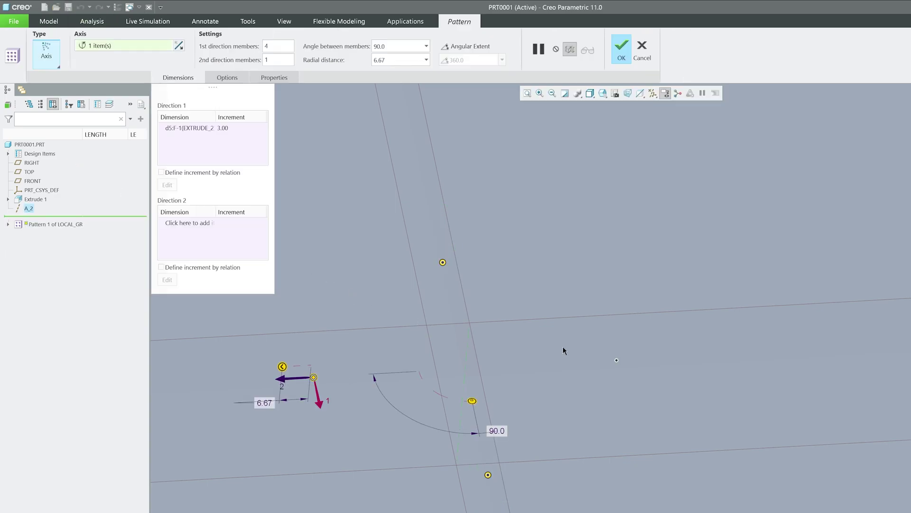
left_click(616, 361)
left_click(223, 76)
left_click(191, 77)
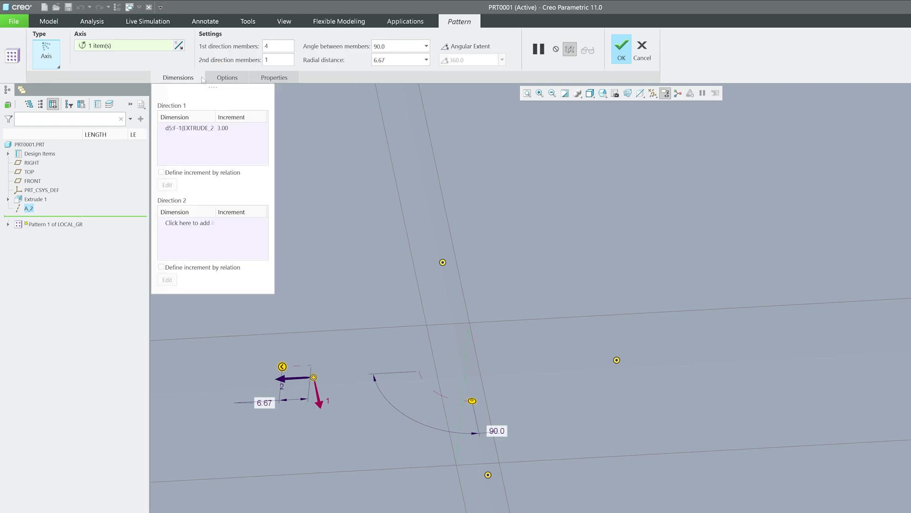
left_click(229, 78)
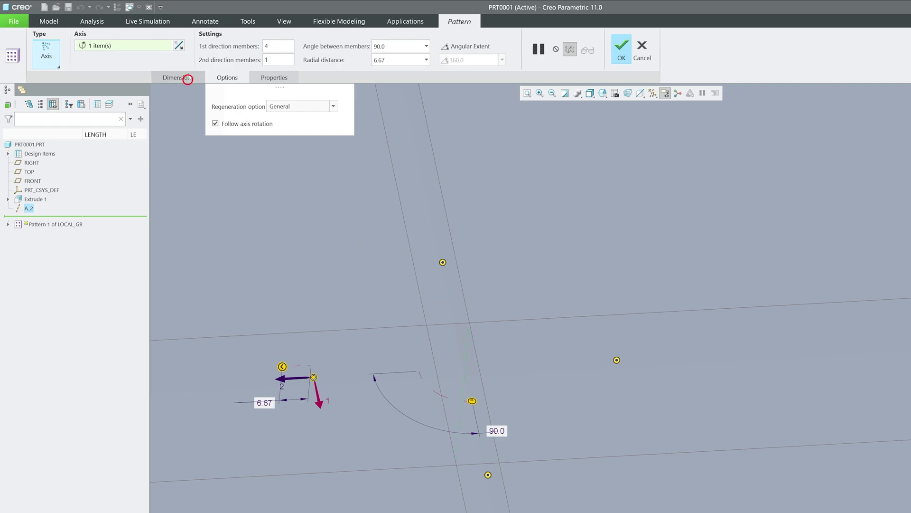
left_click(189, 78)
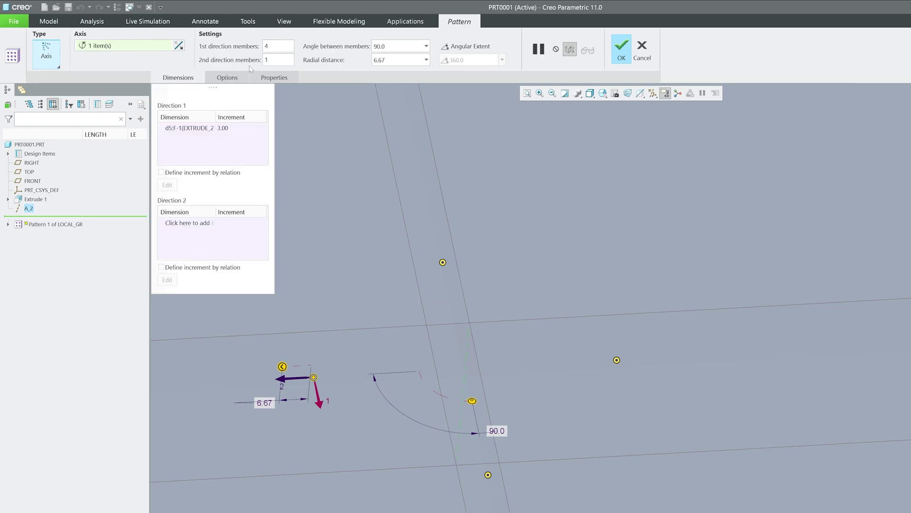
left_click(174, 79)
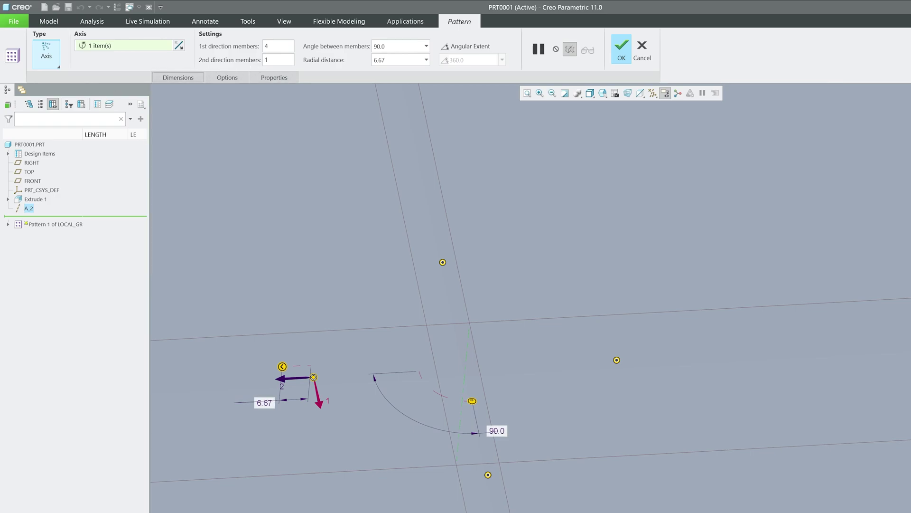
Set the slot boss pattern's first direction to 9 members
left_click(267, 46)
type("9")
left_click(621, 47)
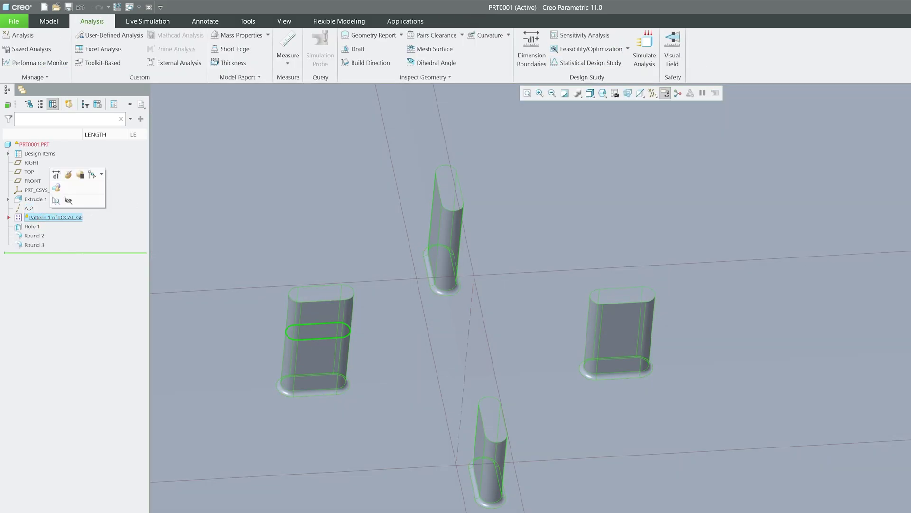
Redefine the slot boss pattern to space its members equally over an angular extent of 360 degrees
left_click(71, 174)
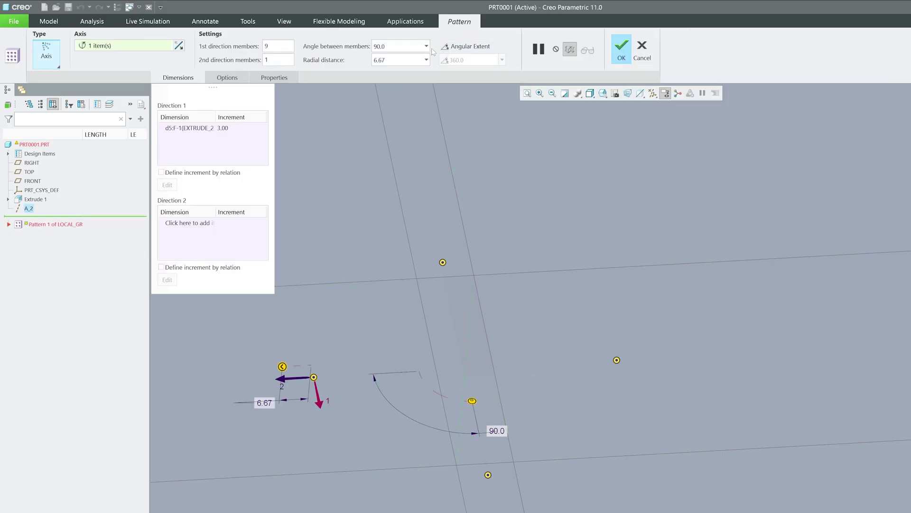
left_click(469, 46)
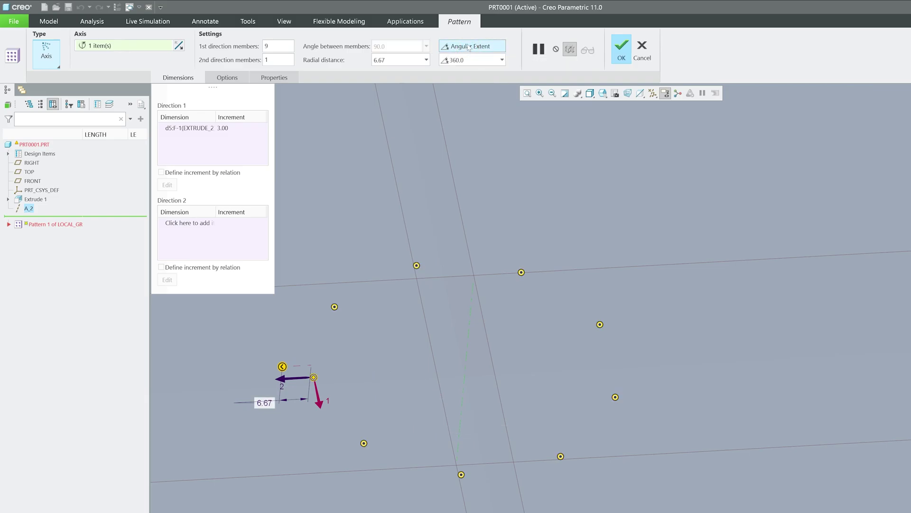
left_click(622, 53)
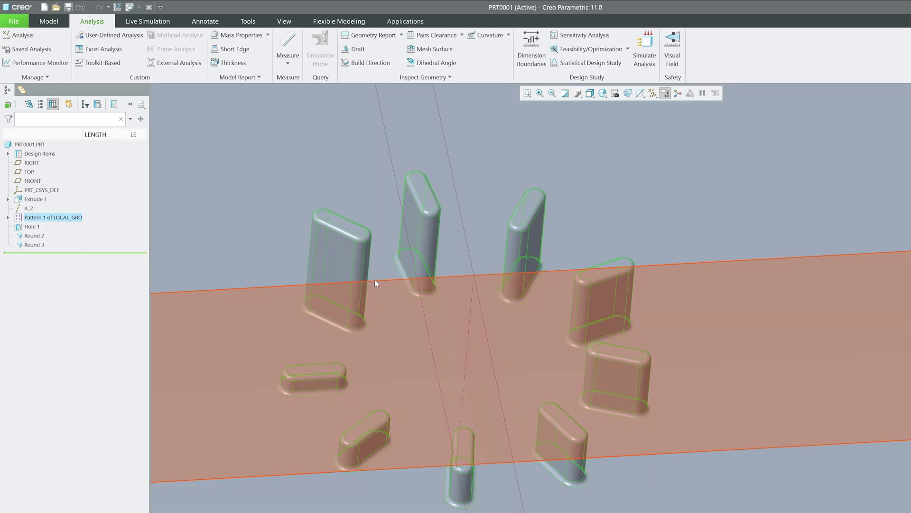
mouse_move(374, 279)
middle_mouse_down()
mouse_move(409, 246)
mouse_move(379, 272)
middle_mouse_up()
Redefine the slot boss pattern with angular extent turned off and an angle of 20 degrees between members
left_click(61, 218)
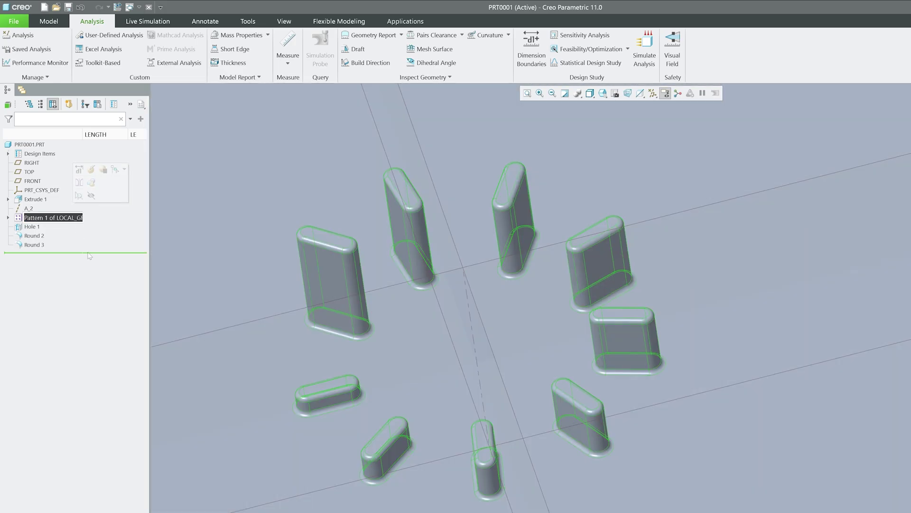
left_click(261, 281)
left_click(80, 219)
left_click(92, 176)
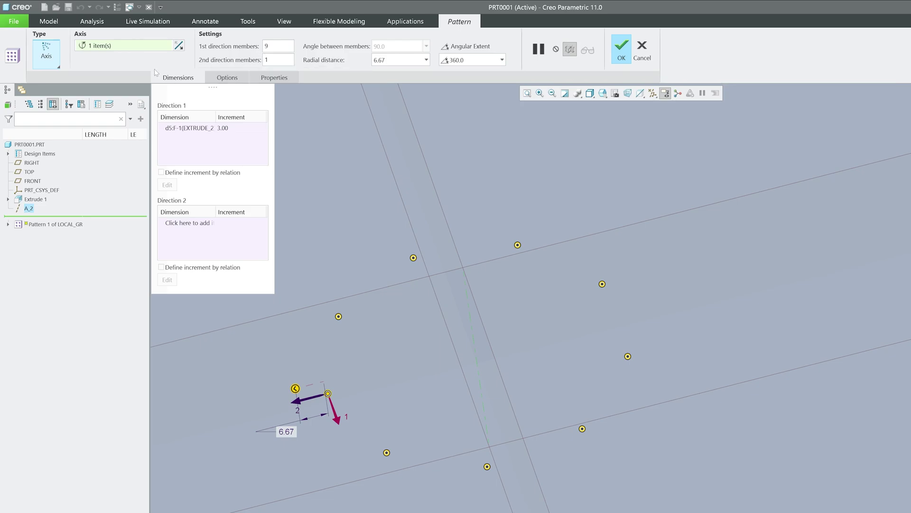
left_click(444, 47)
left_click(393, 47)
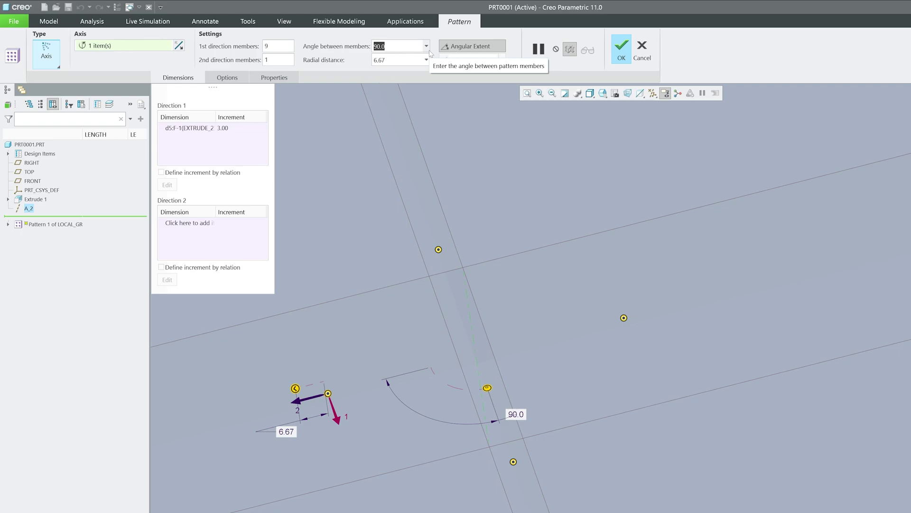
type("20")
key("Return")
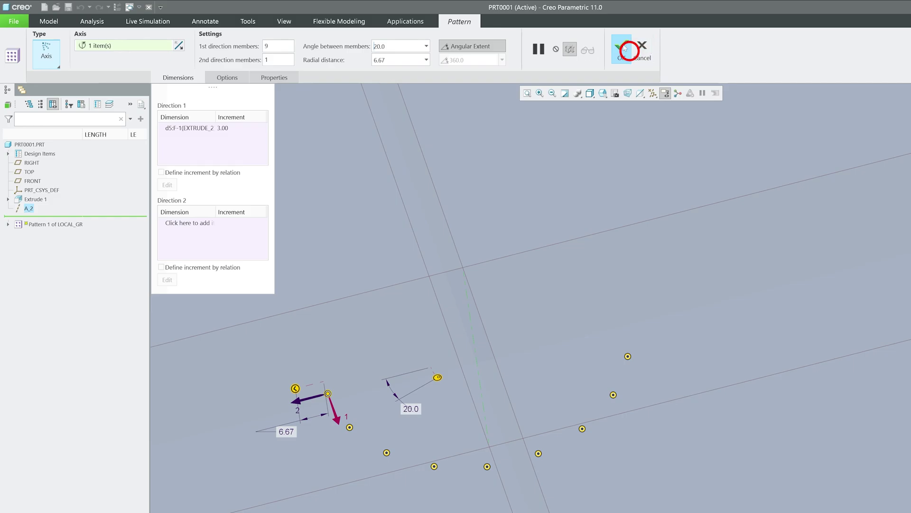
left_click(621, 47)
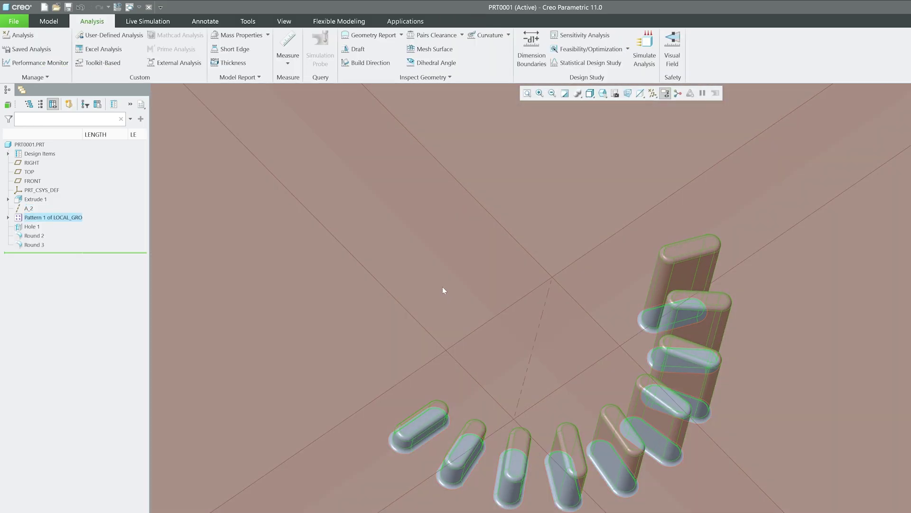
left_click(442, 287)
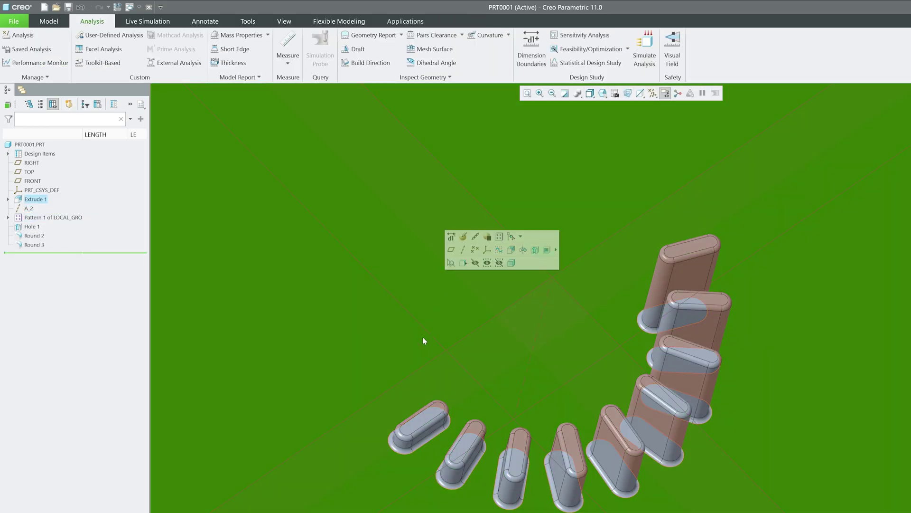
Redefine the slot boss pattern with 3 members in the second direction and a radial distance of 30
scroll(419, 355, "up", 3)
middle_click_drag(417, 364, 402, 330)
scroll(403, 329, "down", 2)
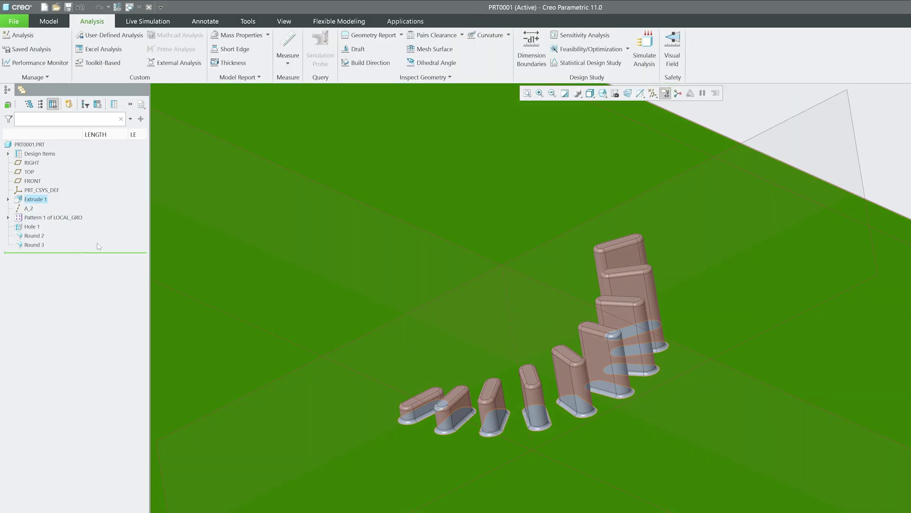
left_click(32, 217)
left_click(50, 175)
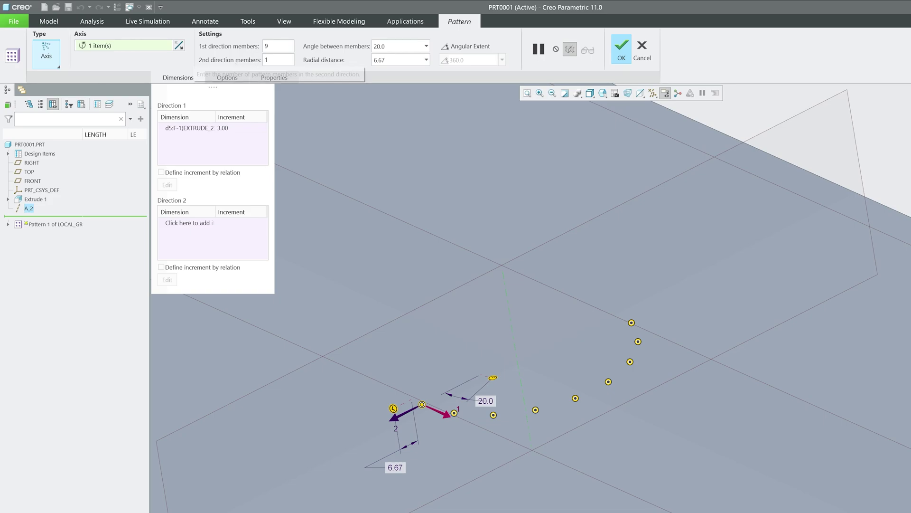
type("3")
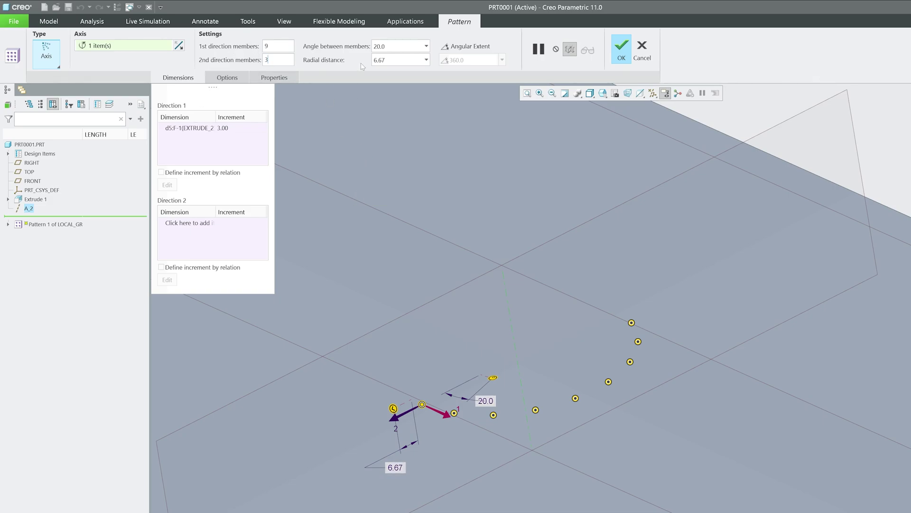
double_click(380, 61)
key("Return")
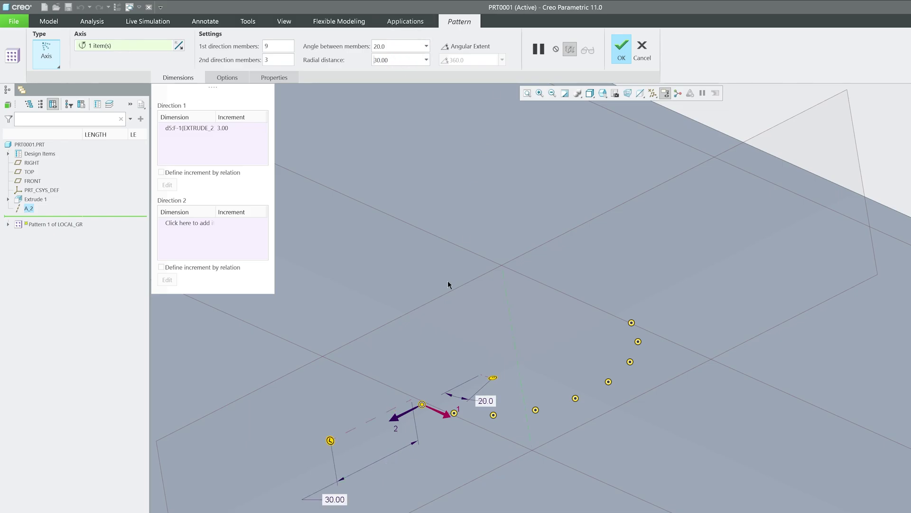
middle_click_drag(445, 287, 417, 377)
scroll(436, 483, "down", 1)
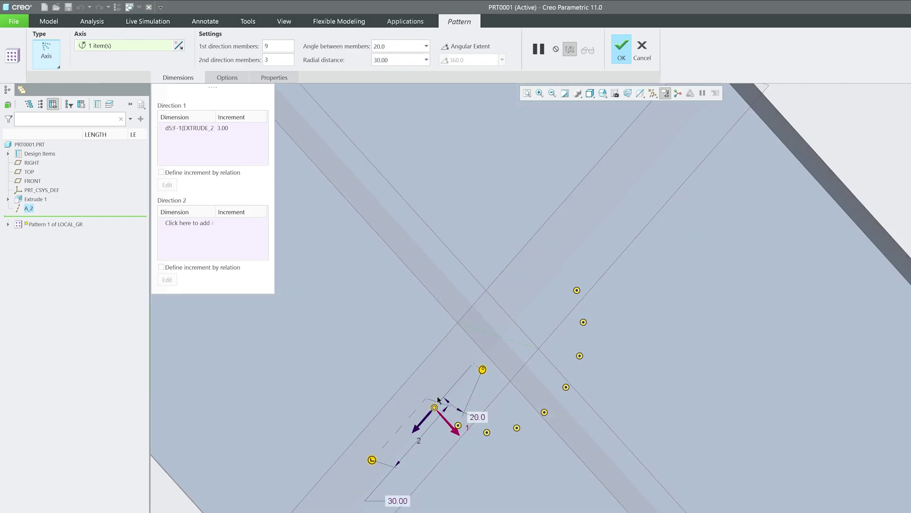
left_click(396, 60)
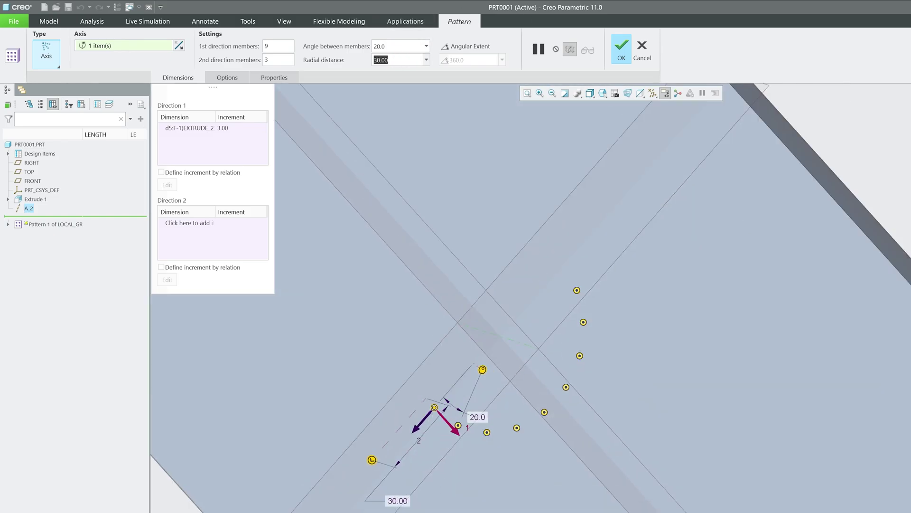
left_click(621, 58)
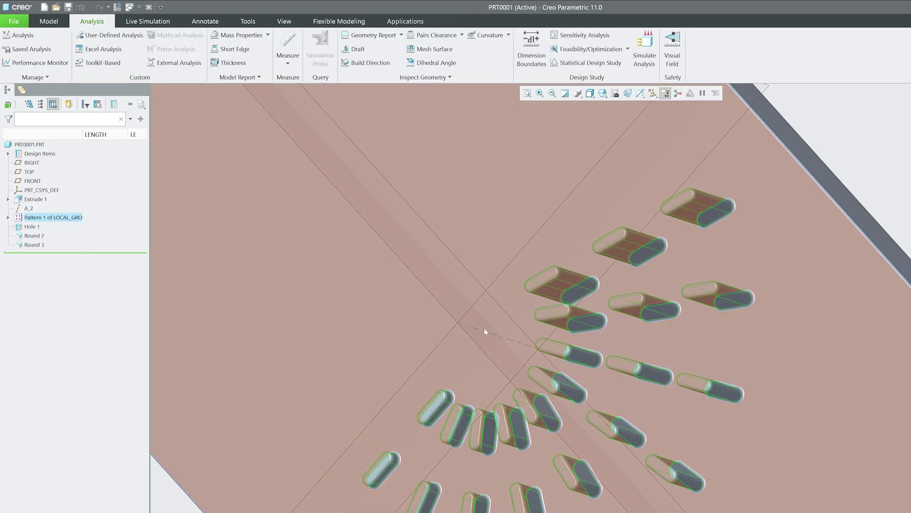
Turn off the display of datum axes, datum planes and plane fill in the model view
mouse_move(459, 358)
middle_mouse_down()
mouse_move(499, 157)
mouse_move(695, 101)
middle_mouse_up()
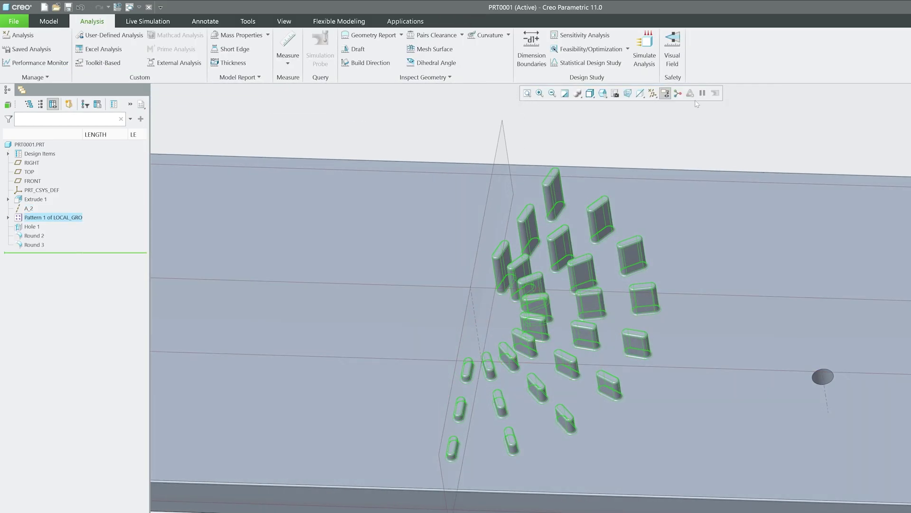
left_click(678, 144)
mouse_move(500, 423)
middle_mouse_down()
mouse_move(510, 467)
mouse_move(478, 476)
mouse_move(497, 393)
mouse_move(519, 377)
mouse_move(502, 388)
middle_mouse_up()
middle_click_drag(431, 183, 470, 228)
left_click(653, 97)
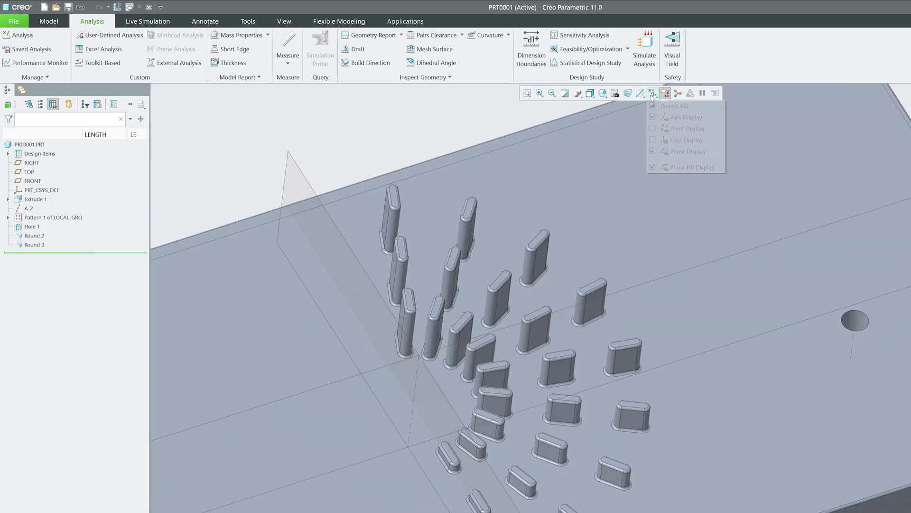
left_click(653, 117)
left_click(653, 167)
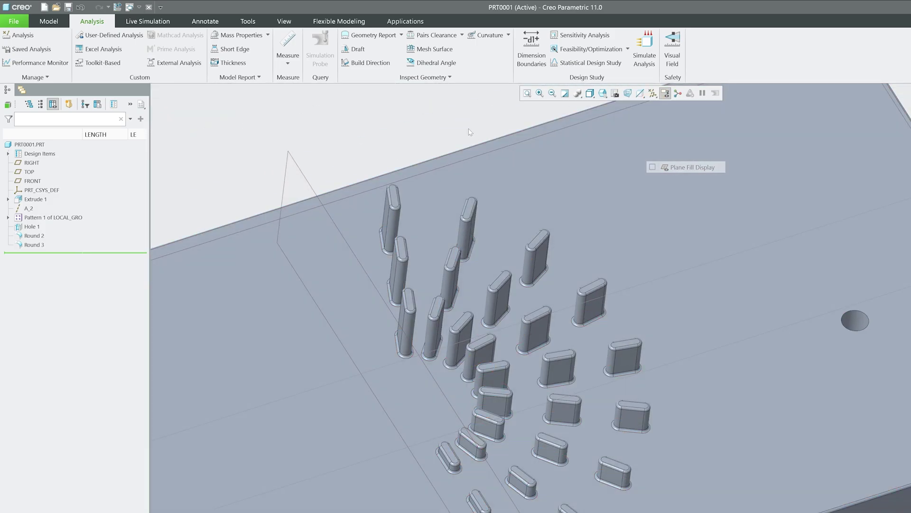
middle_click_drag(468, 129, 480, 129)
left_click(655, 95)
Set the display style to Shading without edges and examine the patterned slot bosses up close
left_click(591, 96)
left_click(599, 118)
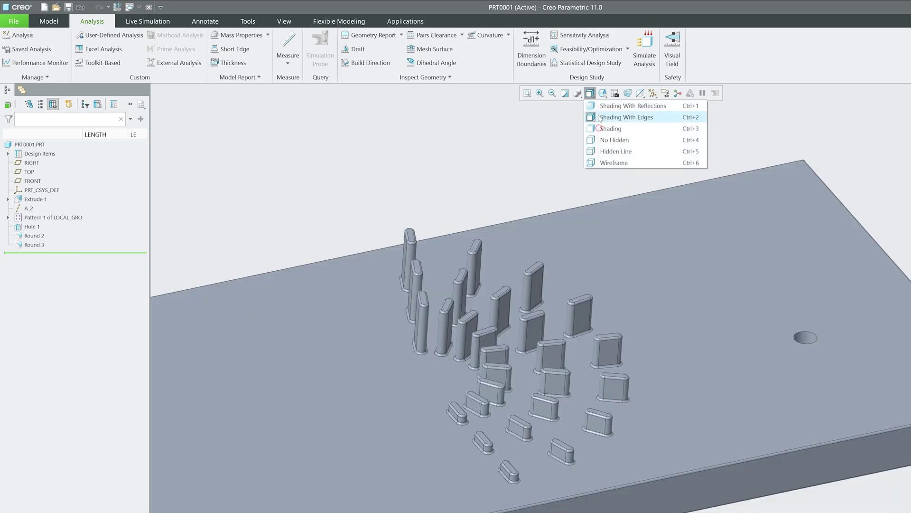
left_click(599, 128)
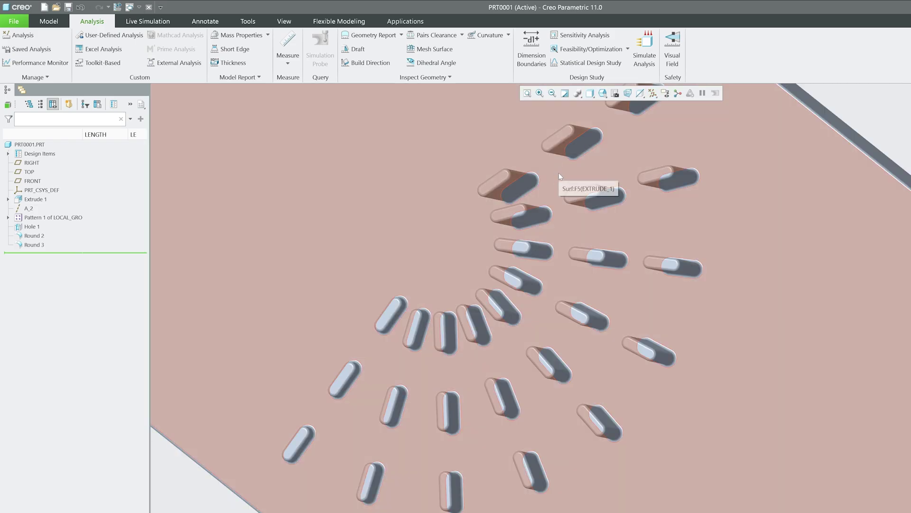
scroll(559, 173, "up", 3)
scroll(570, 190, "up", 2)
scroll(574, 204, "up", 2)
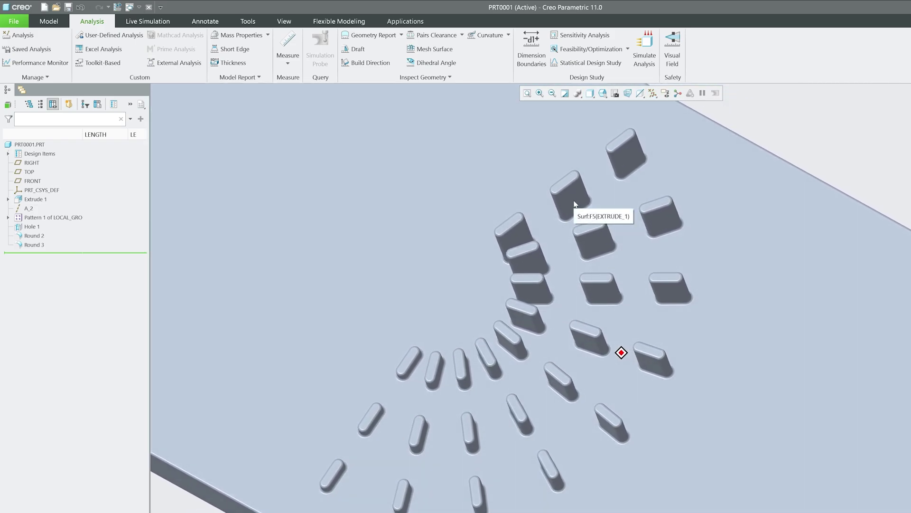